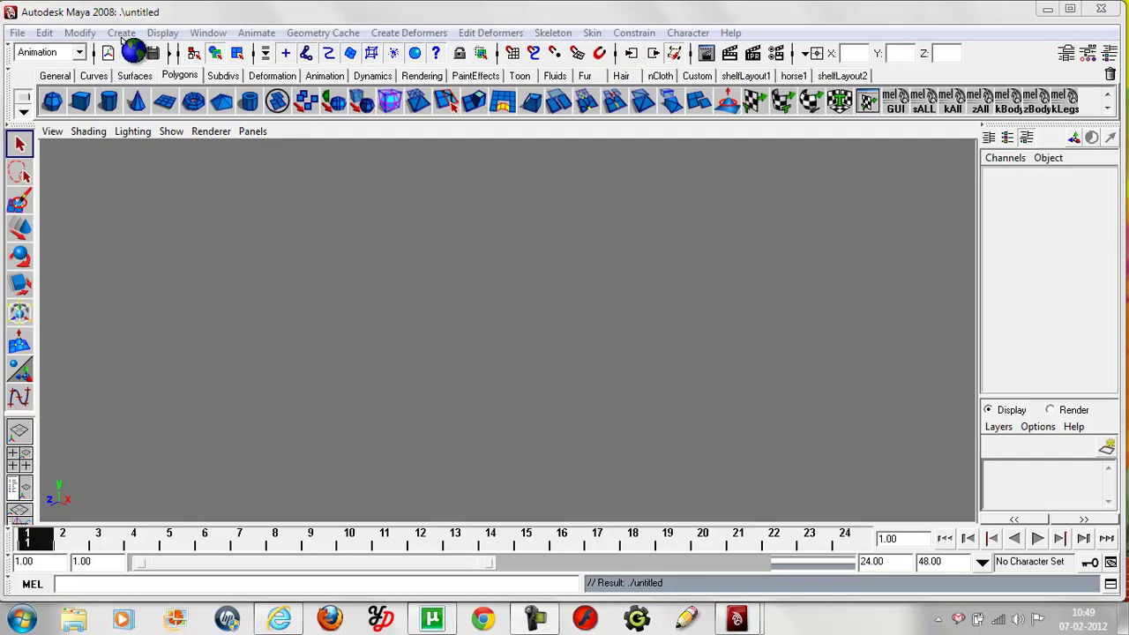
Create a polygon cube and scale it into a flat slab about 12.76 × 1.0 × 6.84.
left_click(121, 36)
mouse_move(160, 73)
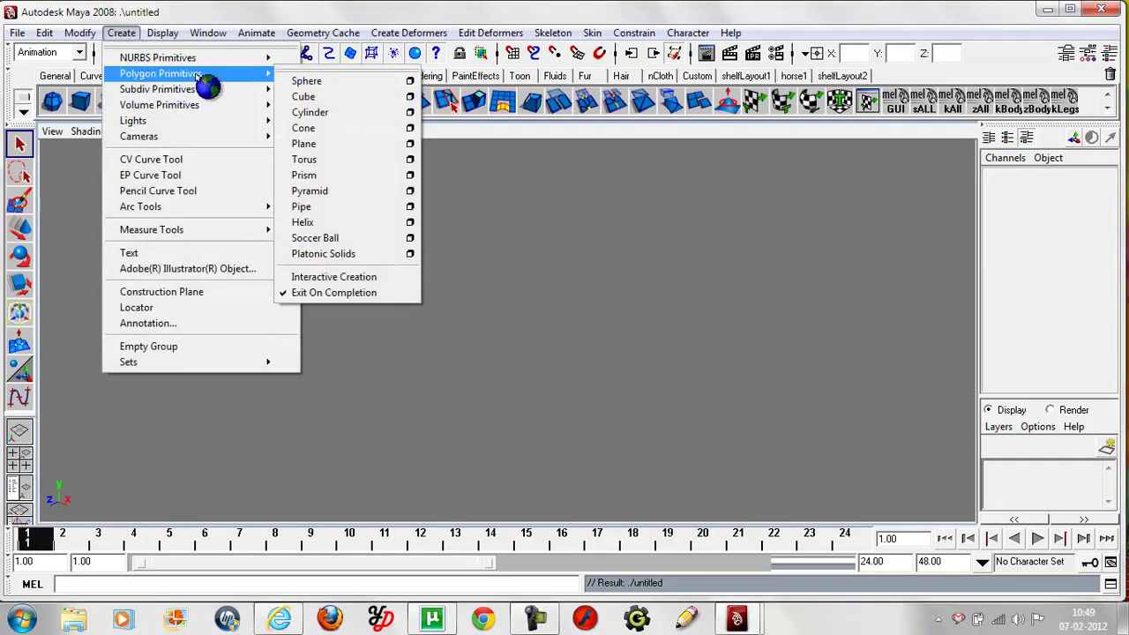
left_click(310, 97)
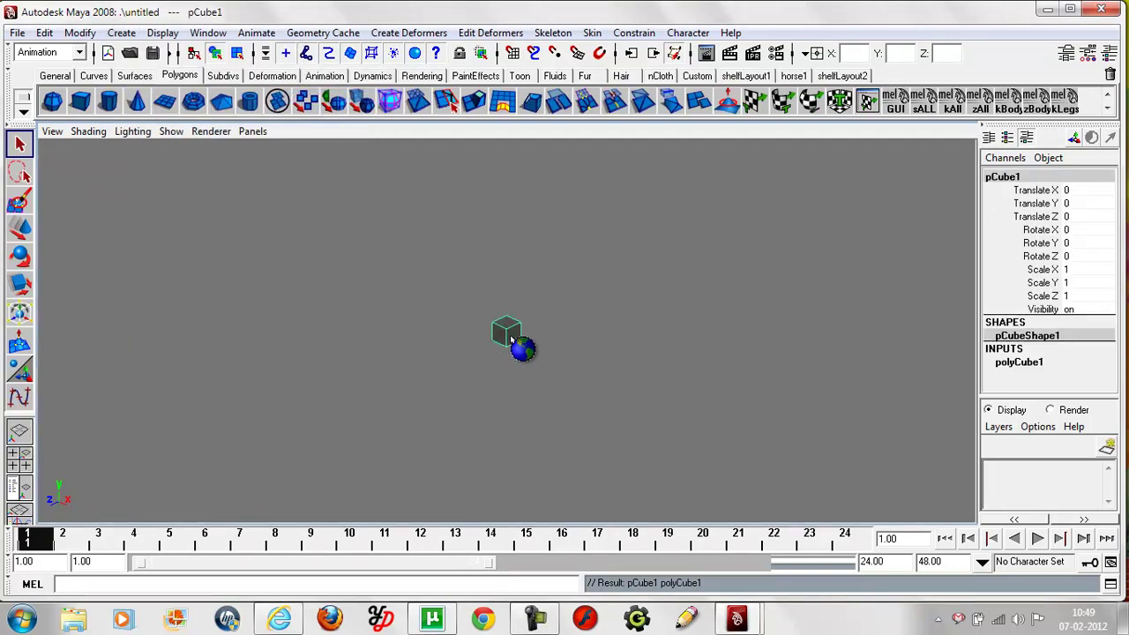
key("r")
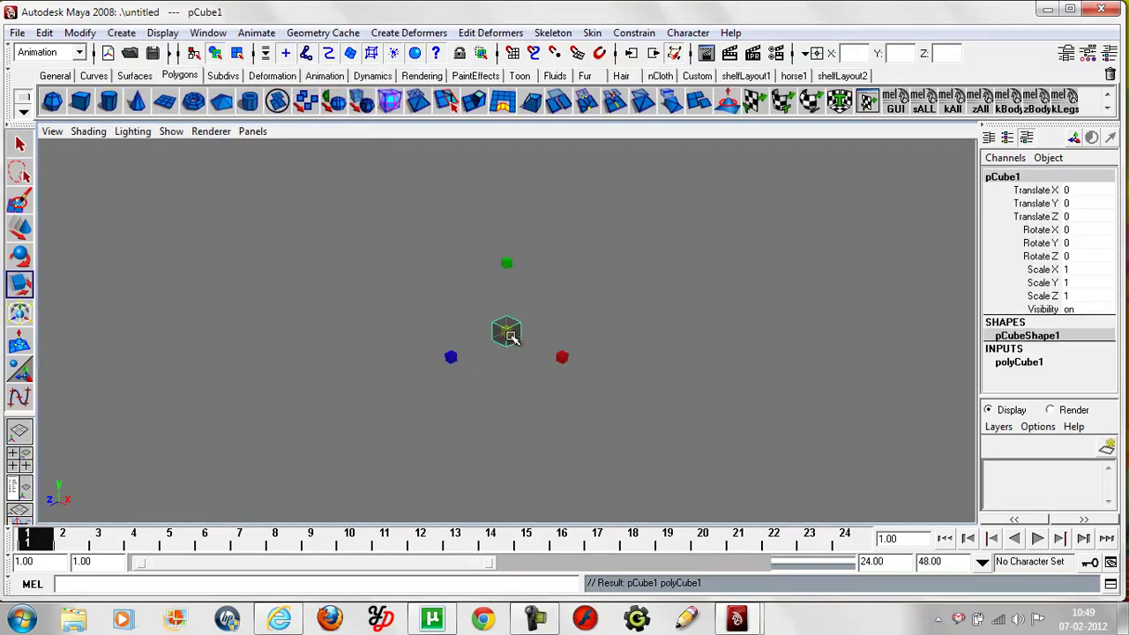
left_click_drag(507, 330, 584, 373)
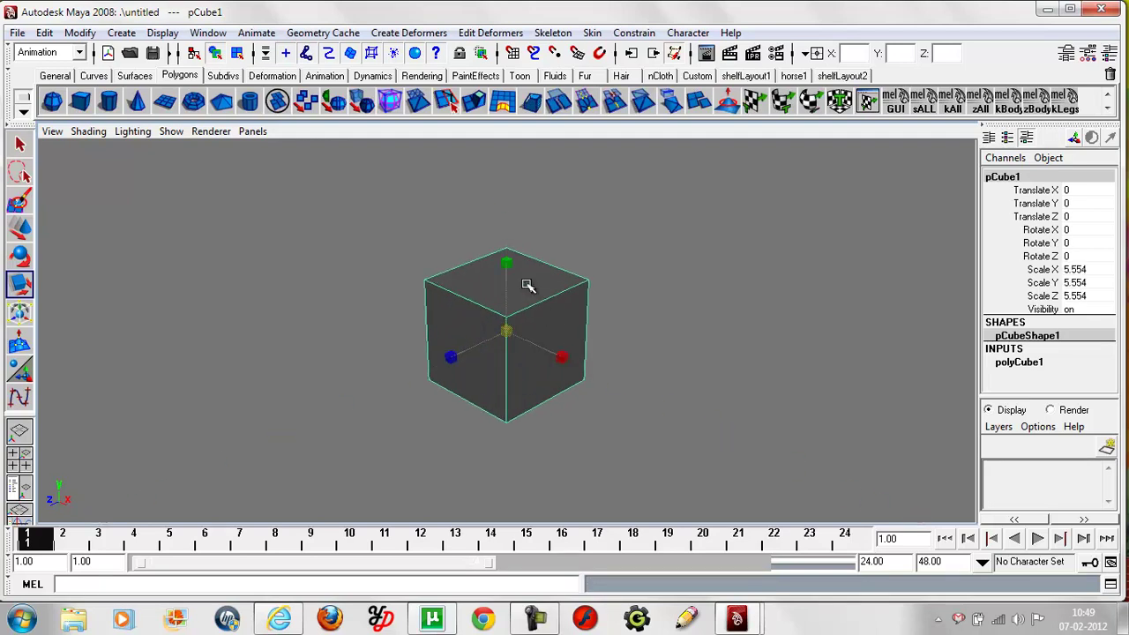
left_click_drag(508, 262, 507, 324)
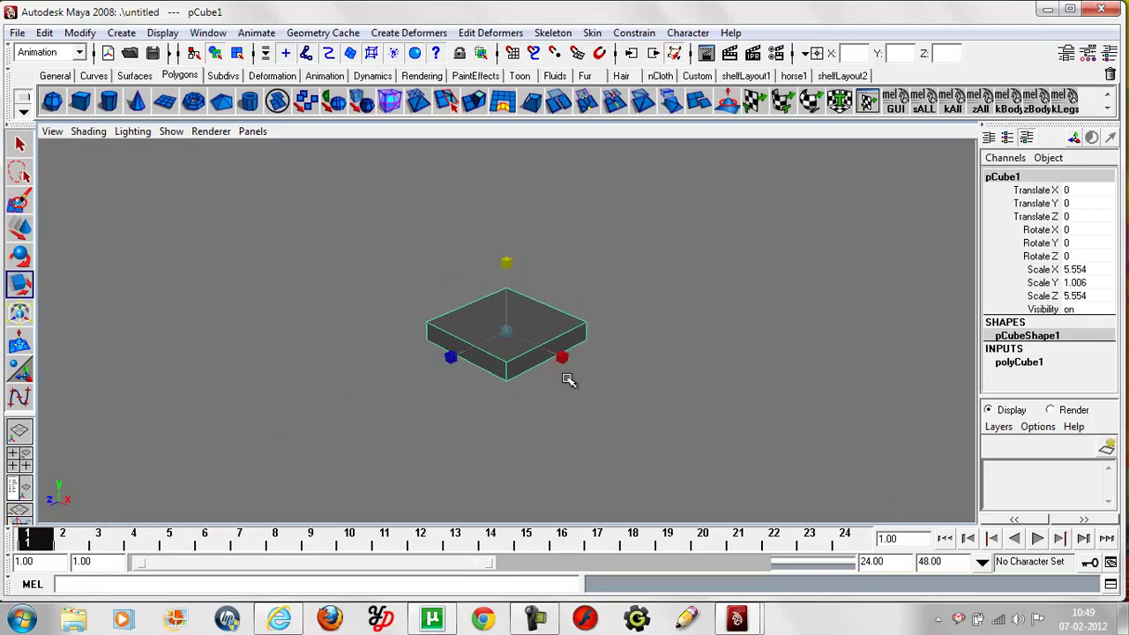
left_click_drag(562, 357, 620, 382)
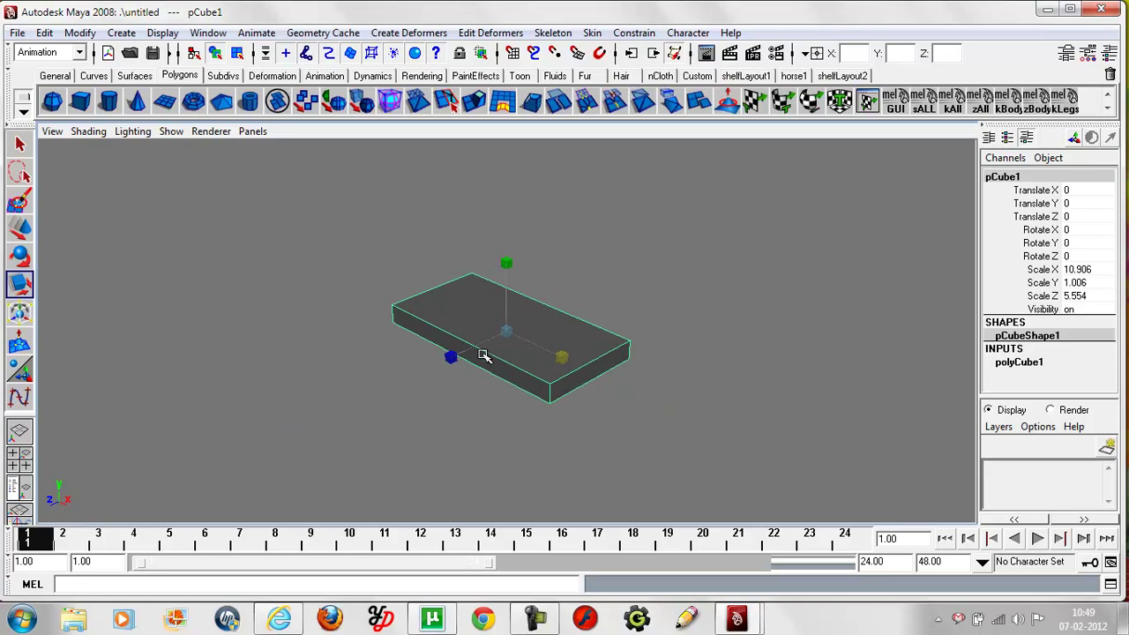
left_click(448, 363)
left_click_drag(448, 363, 432, 372)
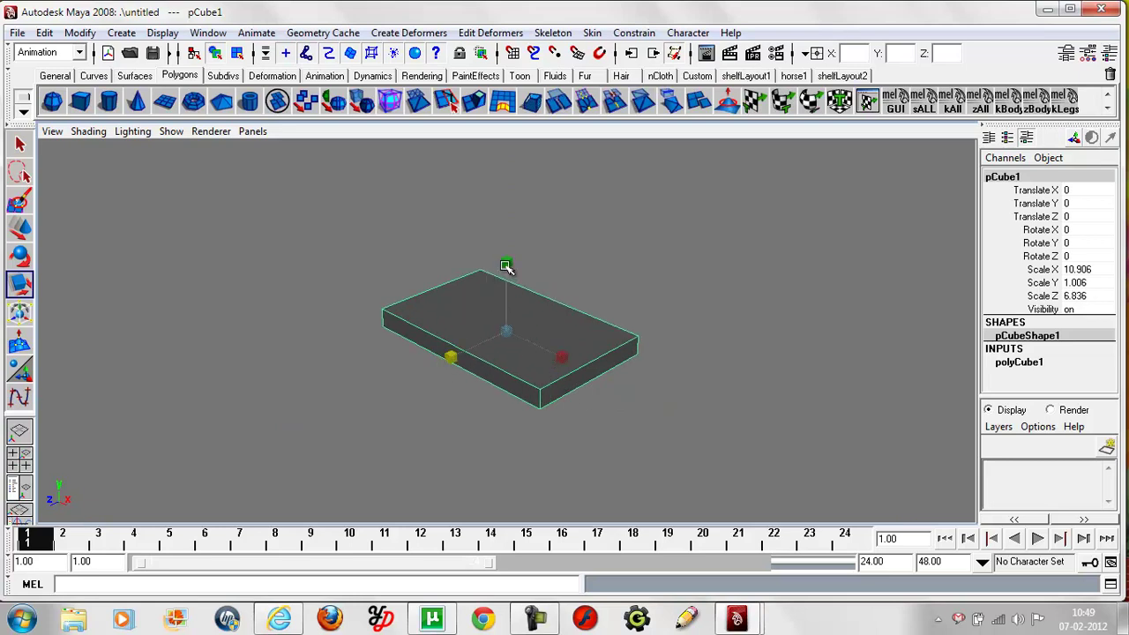
left_click_drag(563, 351, 578, 364)
Create a polygon cylinder and scale it into a thin, tall post.
left_click(121, 35)
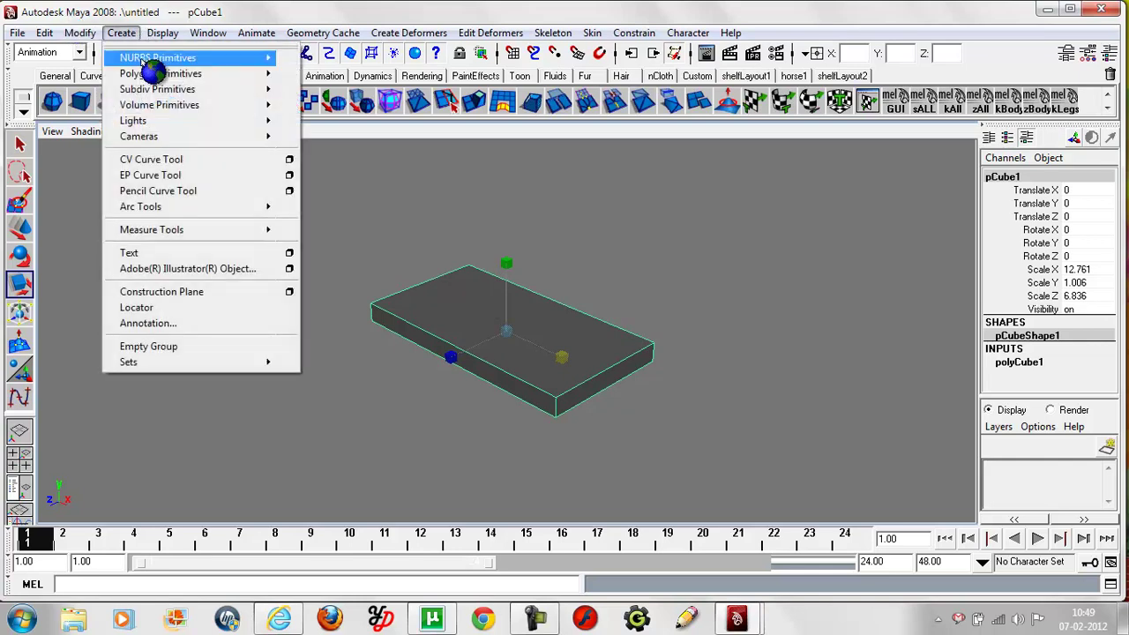
left_click(325, 111)
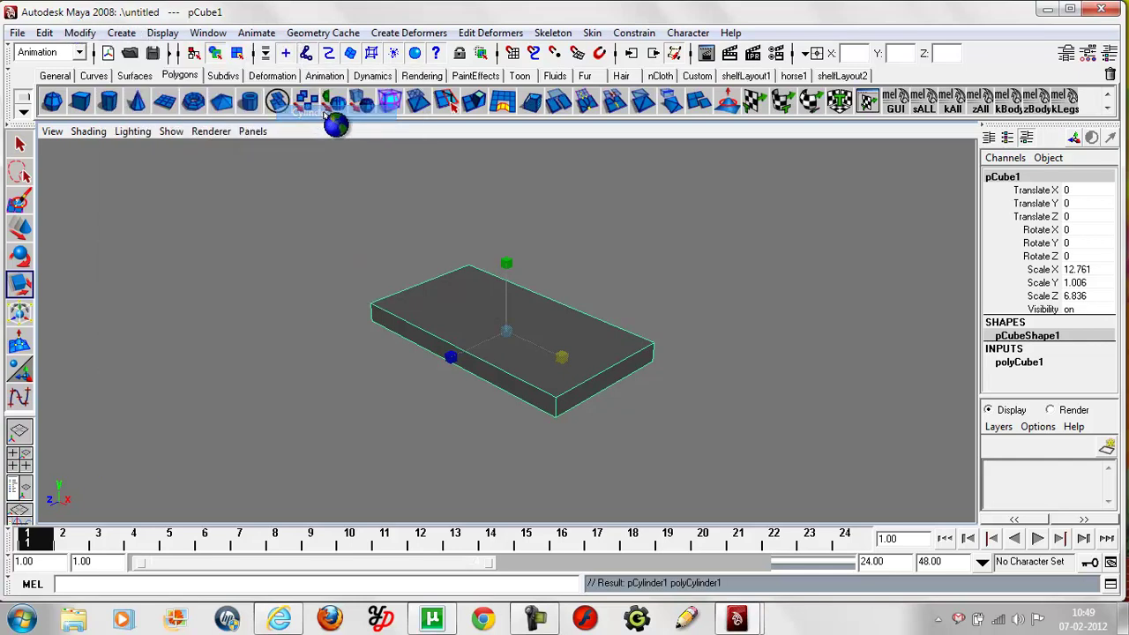
left_click_drag(506, 328, 486, 320)
left_click_drag(505, 261, 507, 181)
left_click_drag(507, 257, 509, 220)
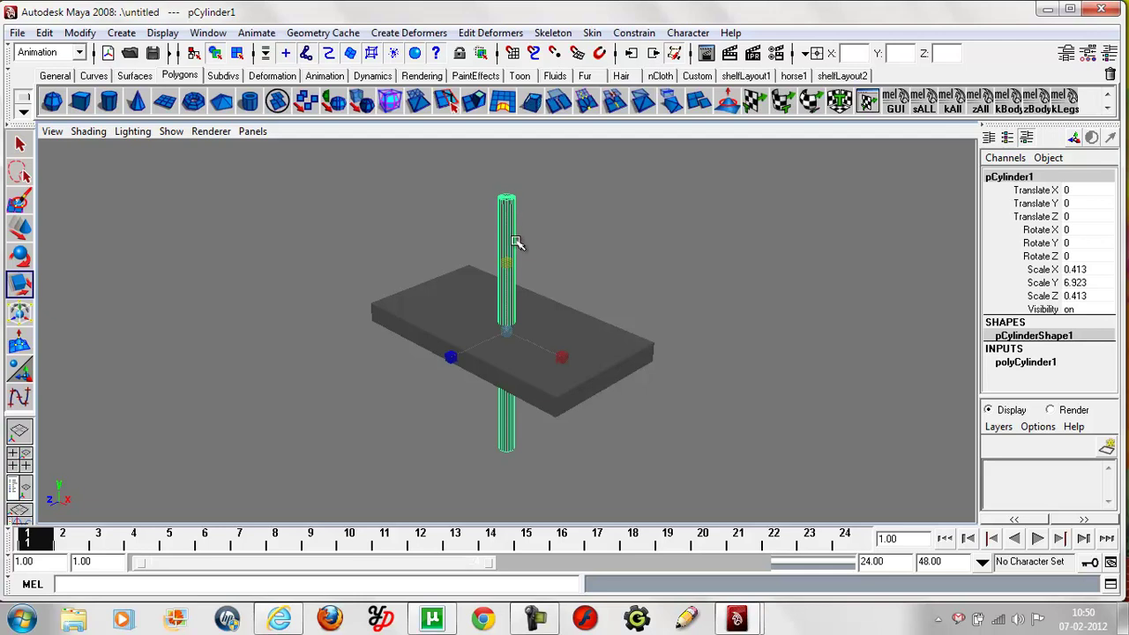
Duplicate the post and position one post at each end of the slab.
key("ctrl+d")
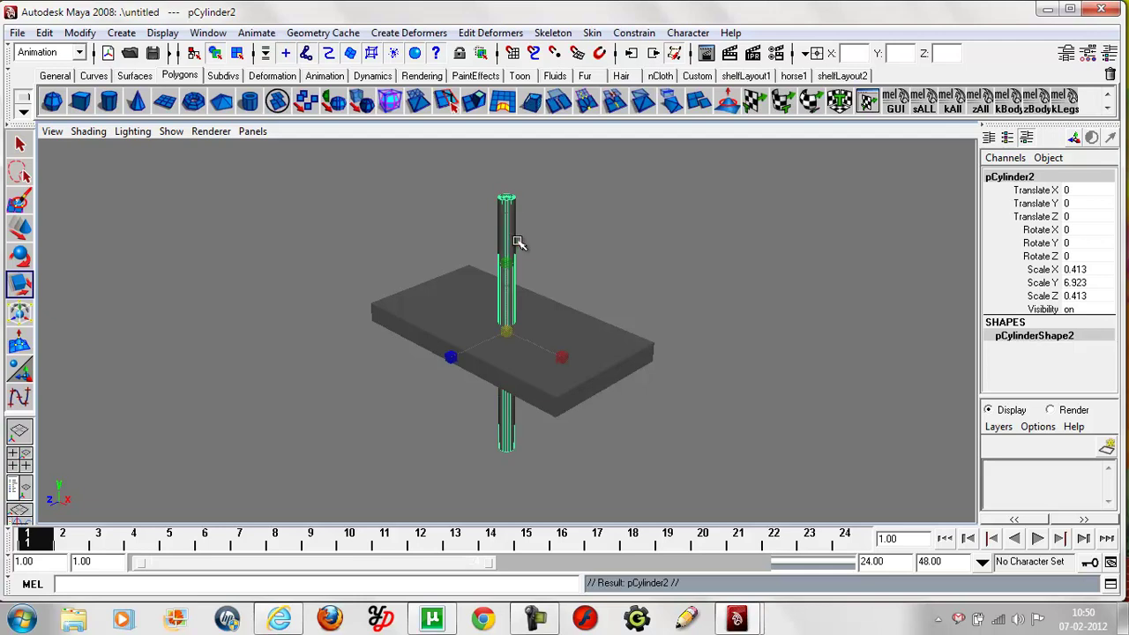
key("w")
left_click_drag(551, 350, 637, 390)
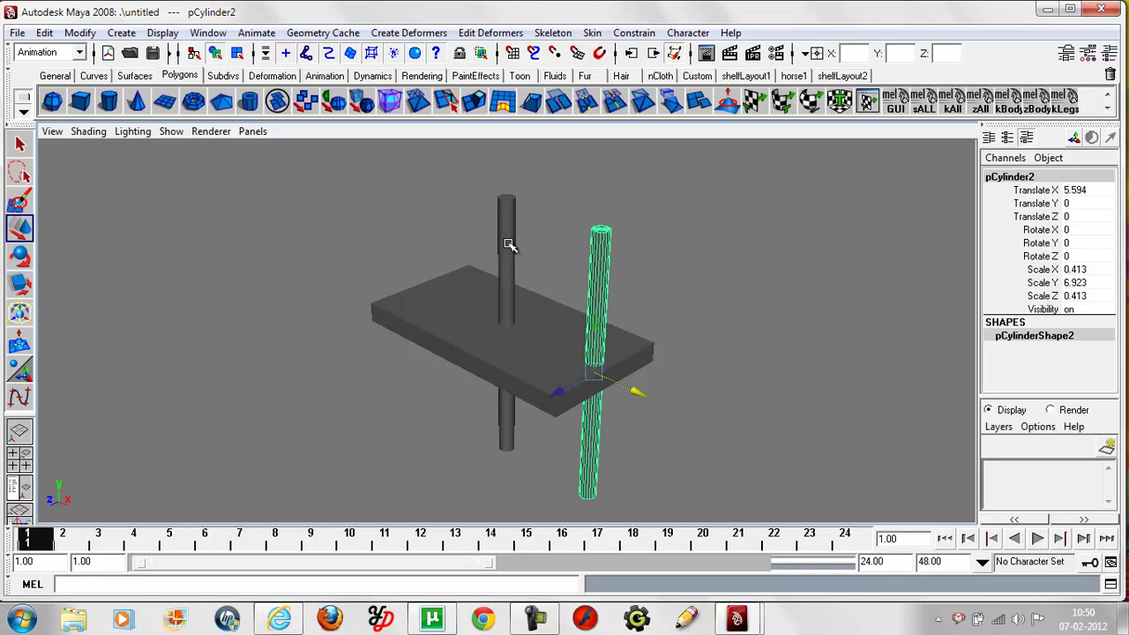
left_click(507, 221)
left_click_drag(549, 351, 478, 296)
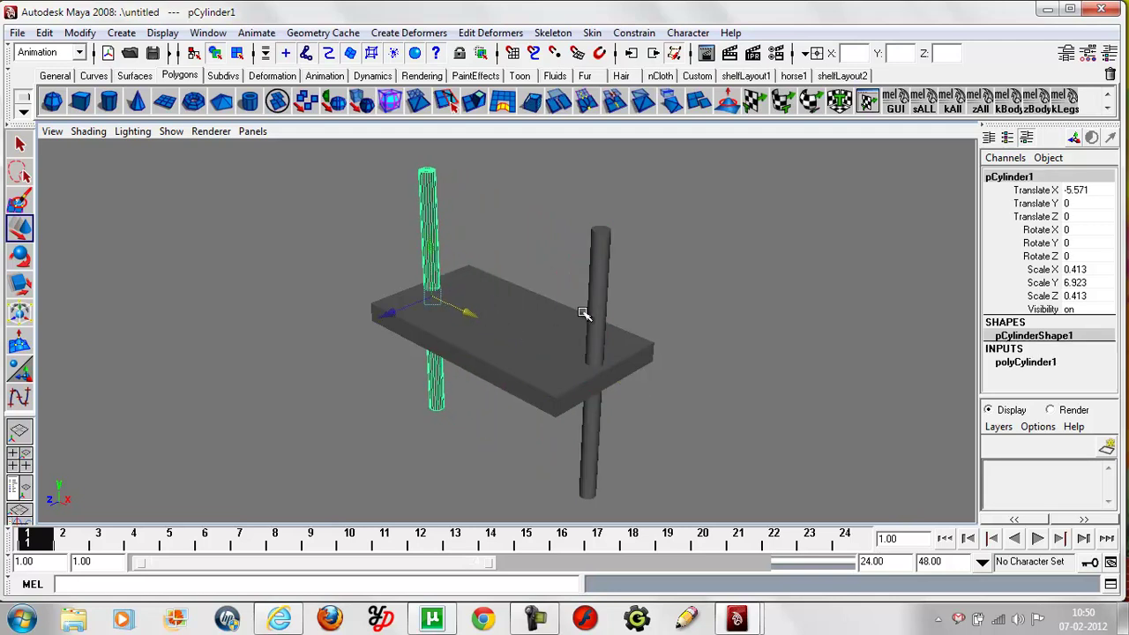
left_click(599, 278)
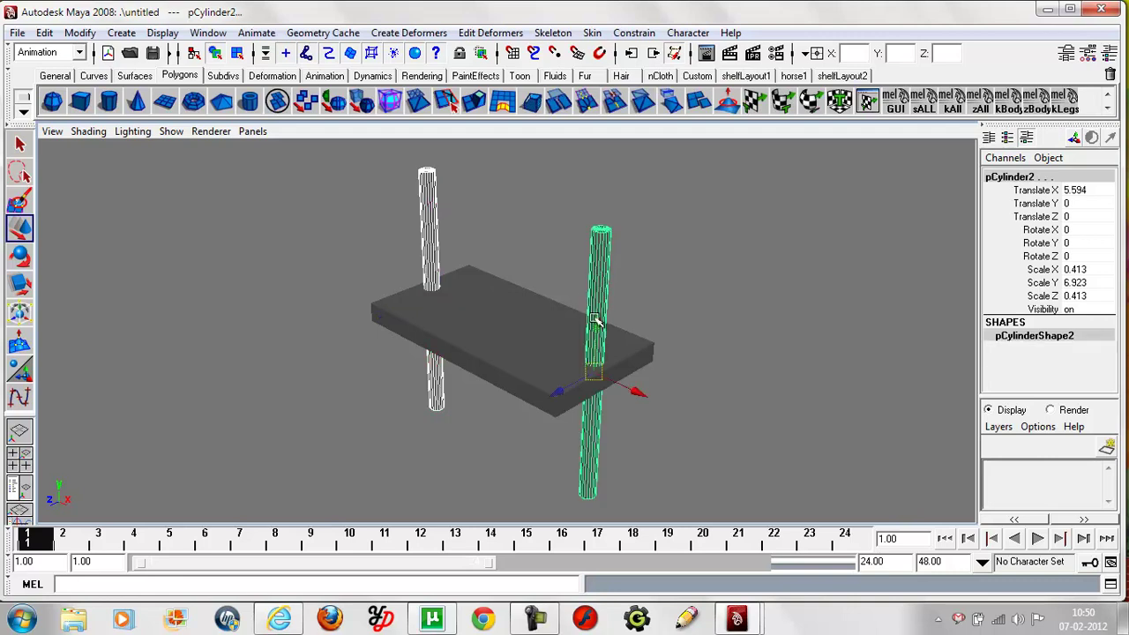
mouse_move(596, 325)
left_mouse_down()
mouse_move(597, 121)
mouse_move(597, 170)
left_mouse_up()
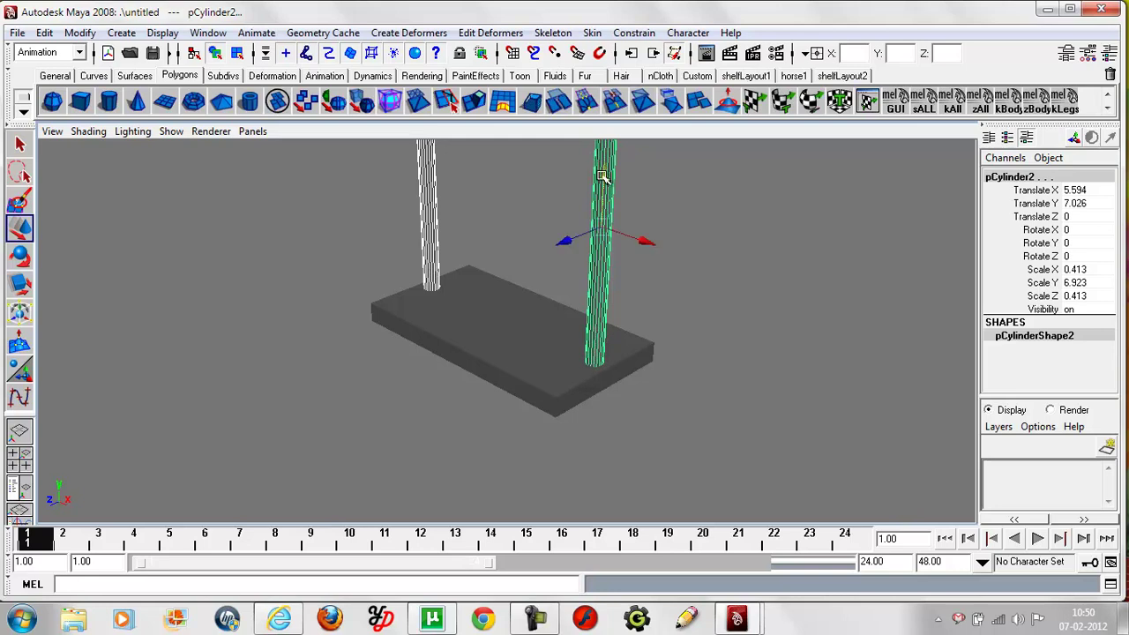
left_click(523, 381)
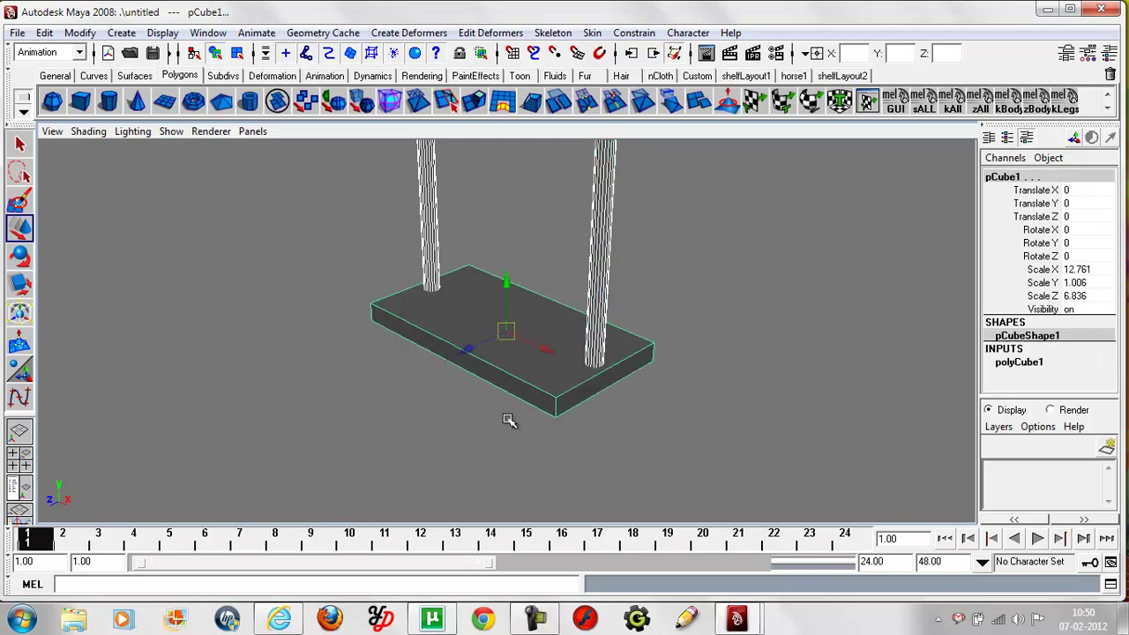
Combine the slab and both posts into one mesh using the Polygons menu set.
left_click(78, 53)
left_click(36, 75)
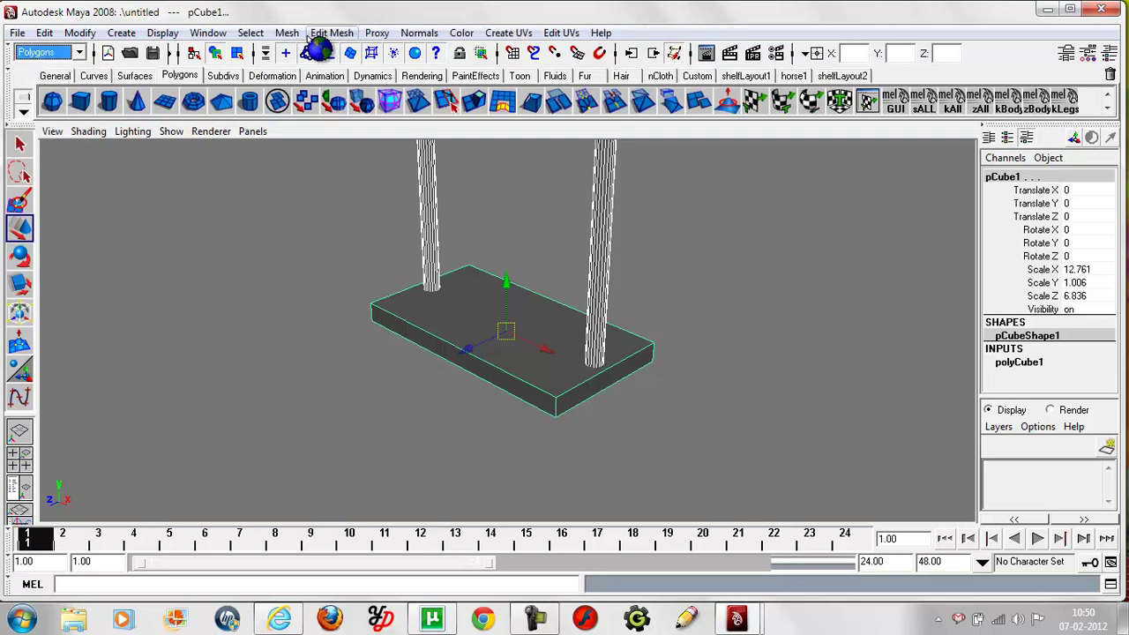
left_click(287, 33)
left_click(310, 56)
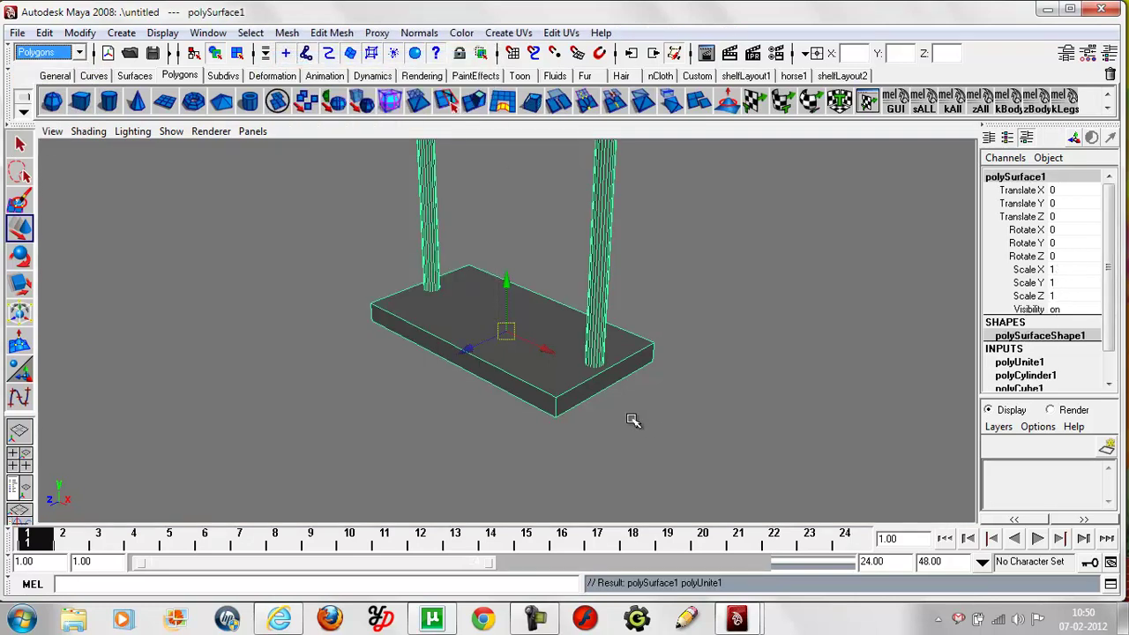
right_click_drag(632, 430, 389, 302, "alt")
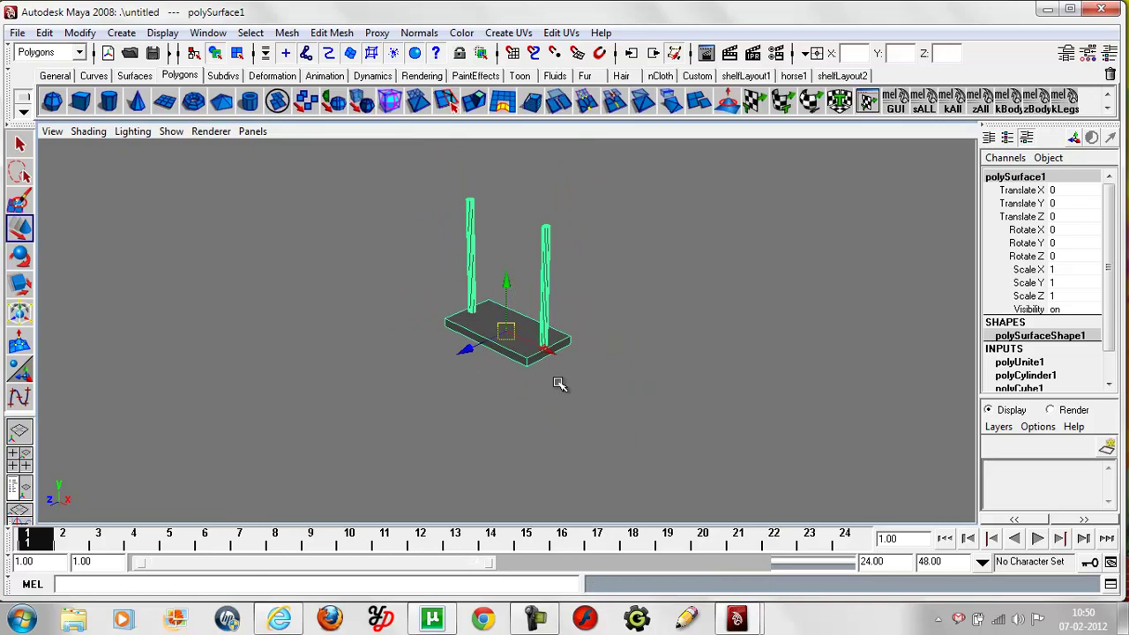
Duplicate the step and offset the copy back in Z and slightly up in Y.
key("ctrl+d")
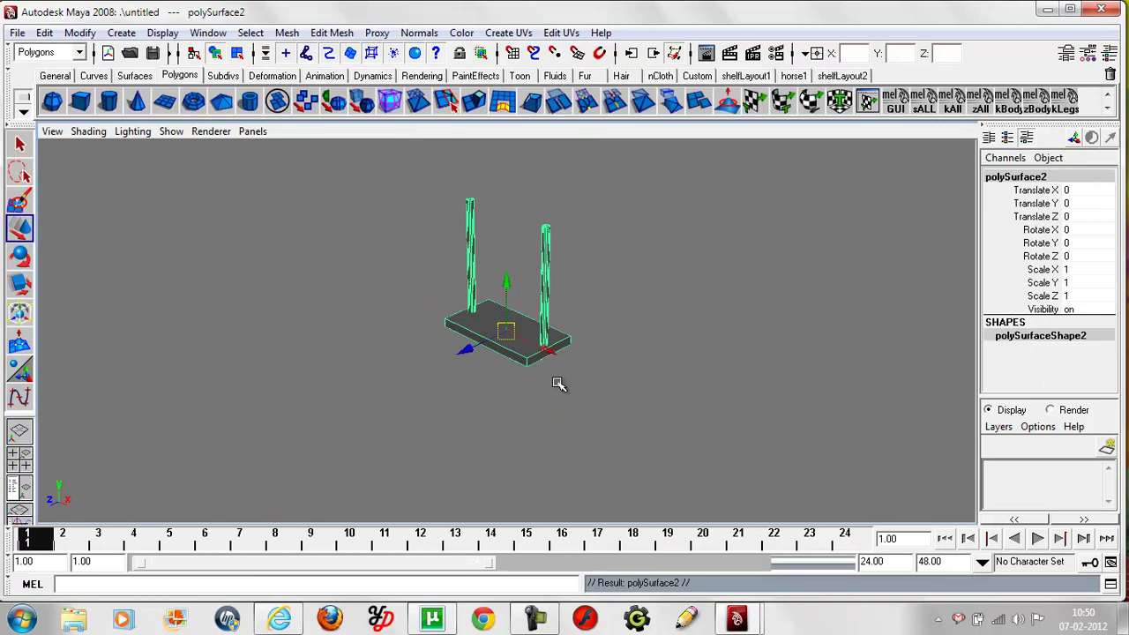
left_click_drag(467, 352, 507, 335)
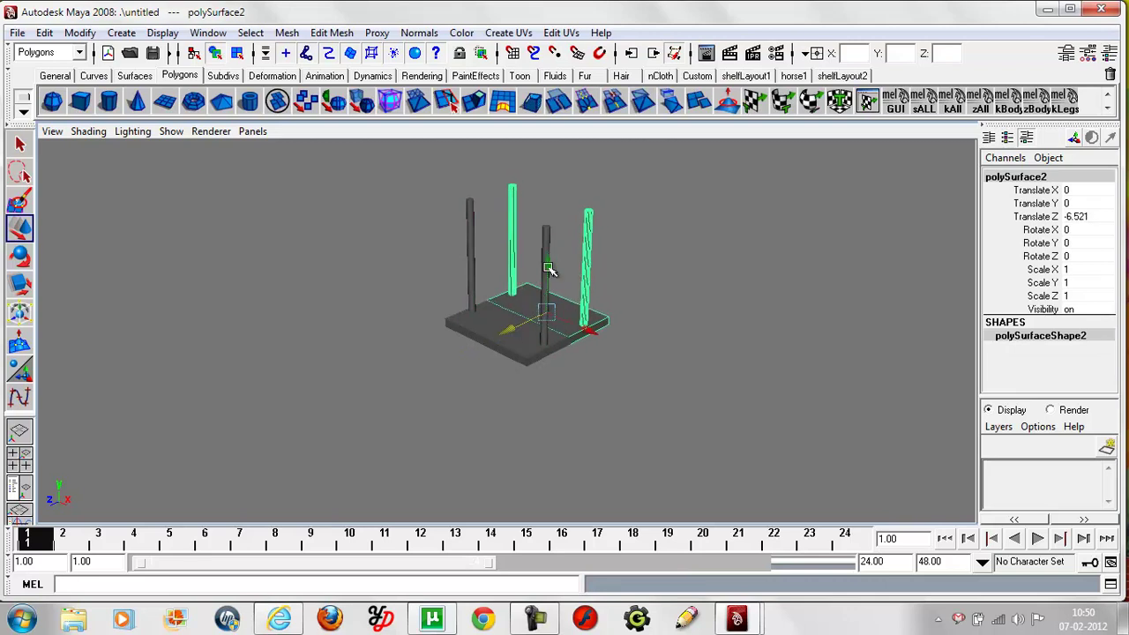
left_click_drag(548, 265, 546, 256)
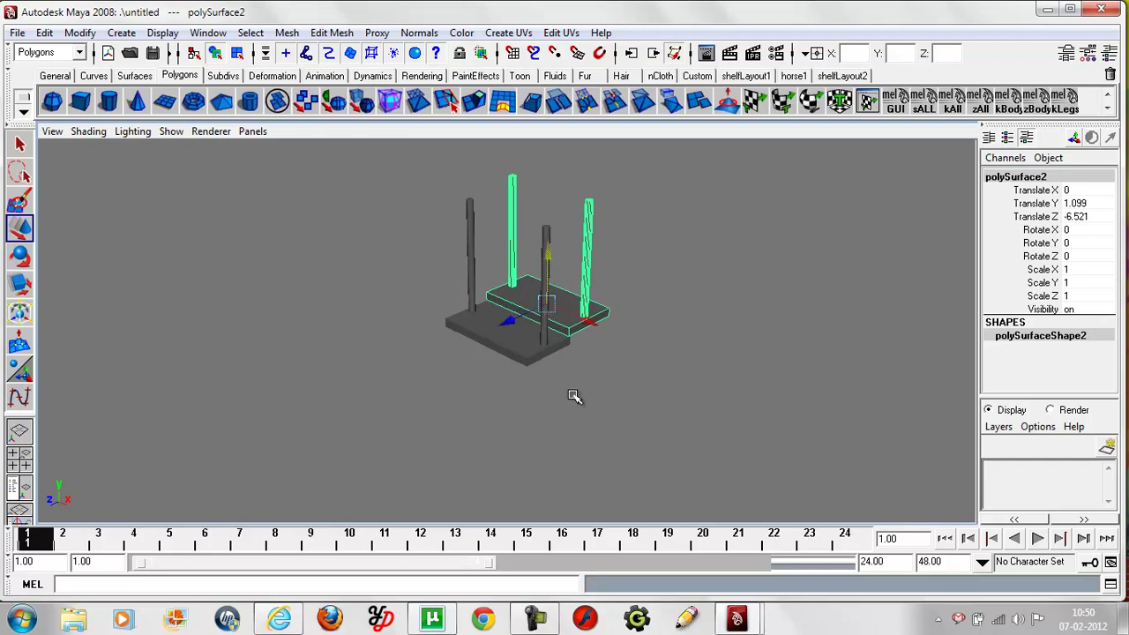
left_click_drag(592, 505, 574, 479, "alt")
right_click_drag(574, 479, 438, 327, "alt")
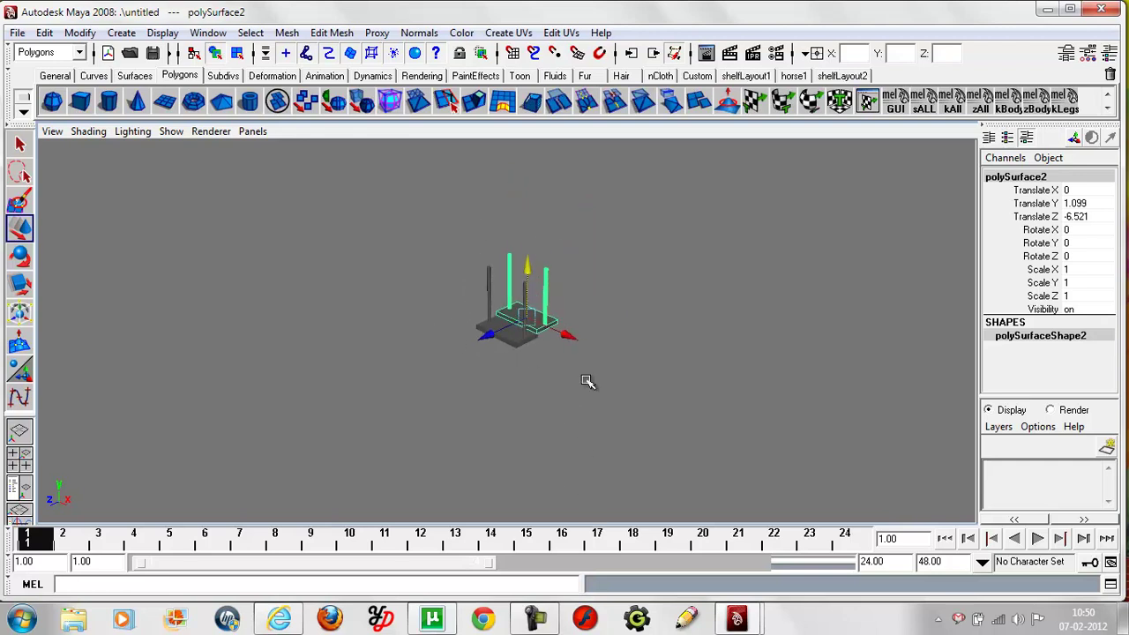
mouse_move(562, 346)
middle_mouse_down("alt")
mouse_move(441, 371)
mouse_move(435, 415)
middle_mouse_up("alt")
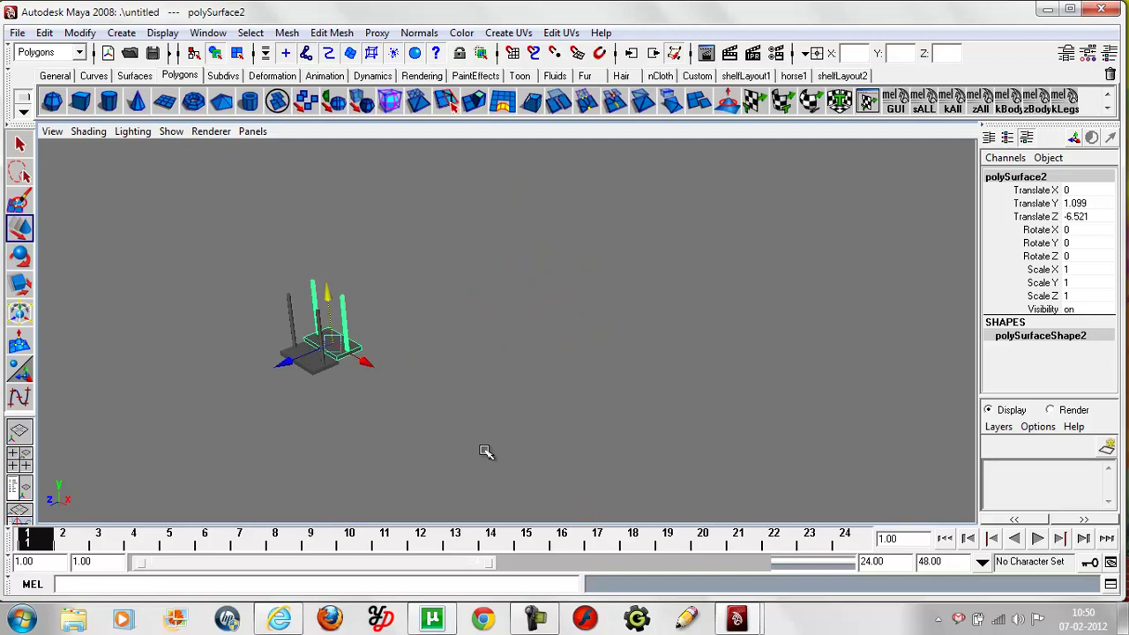
Repeat the duplicate-and-offset with Shift+D to build a long rising flight of steps.
key("shift+d")
key("shift+d")
key("shift+d")
key("shift+d")
key("shift+d")
key("shift+d")
key("shift+d")
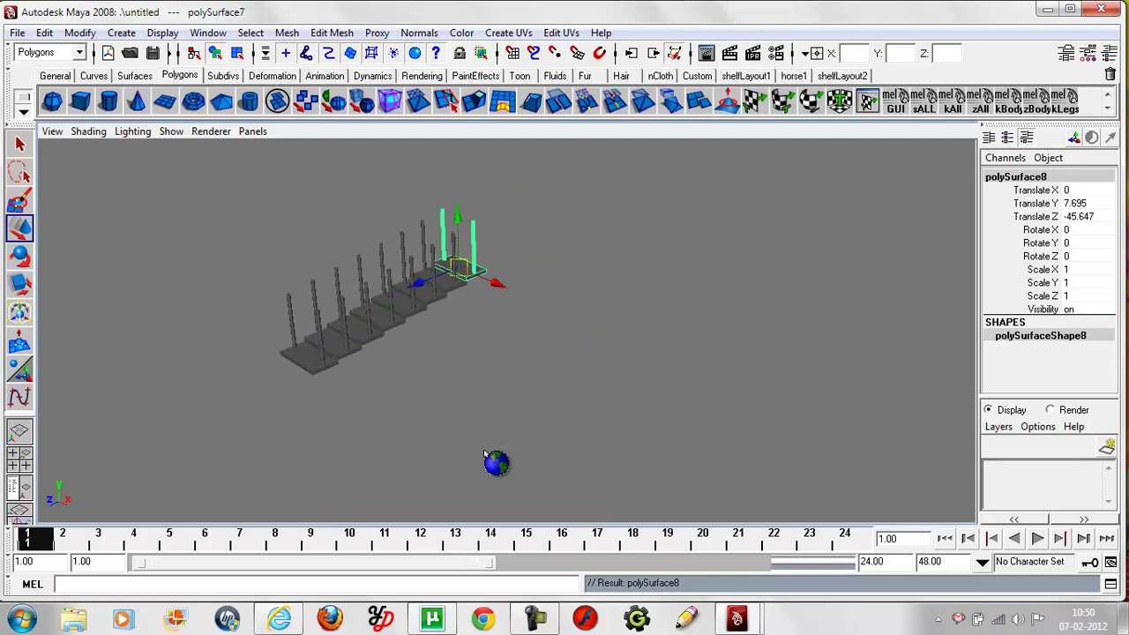
key("shift+d")
key("shift+d")
key("shift+d")
key("shift+d")
key("shift+d")
key("shift+d")
key("shift+d")
key("shift+d")
key("shift+d")
key("shift+d")
key("shift+d")
left_click_drag(483, 455, 401, 441, "alt")
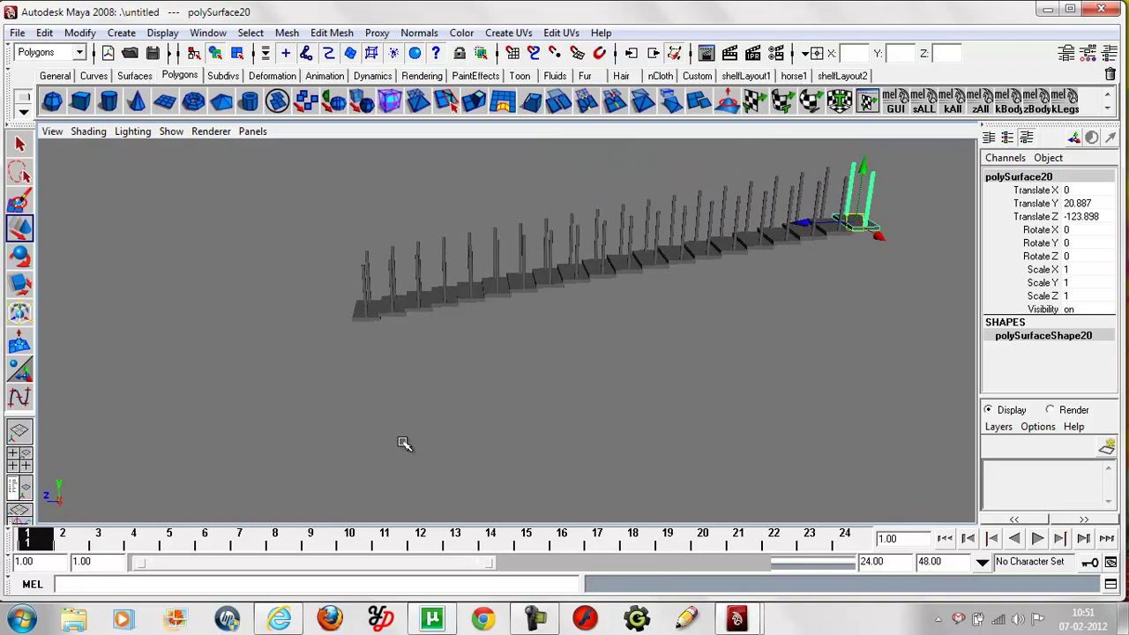
Select all the steps and combine them into one mesh, polySurface21.
left_click(396, 383)
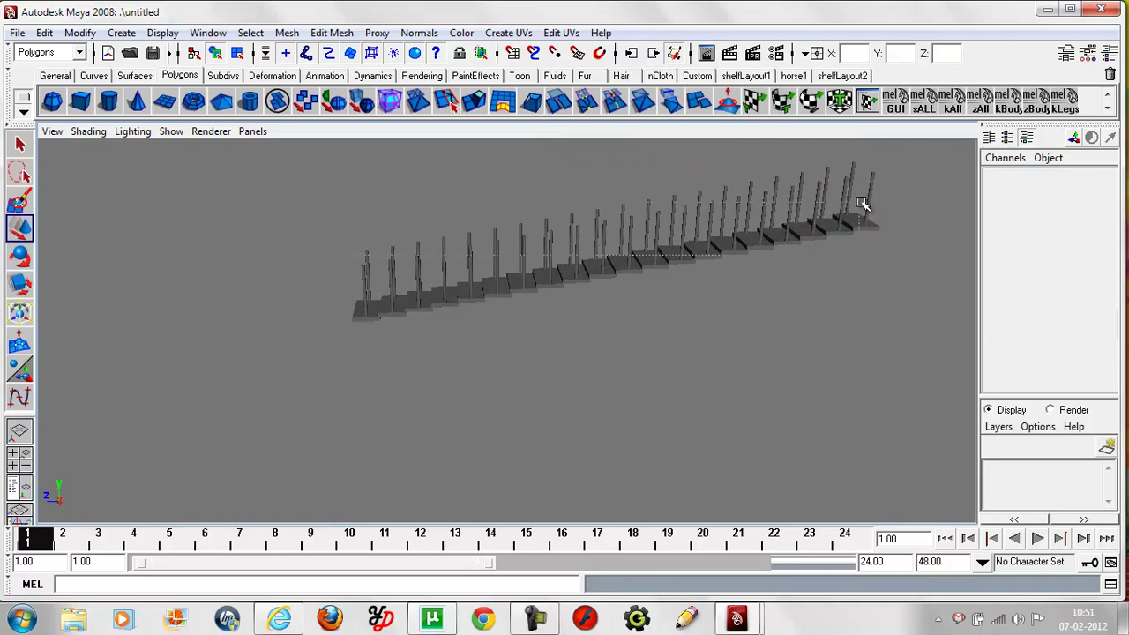
left_click(896, 203)
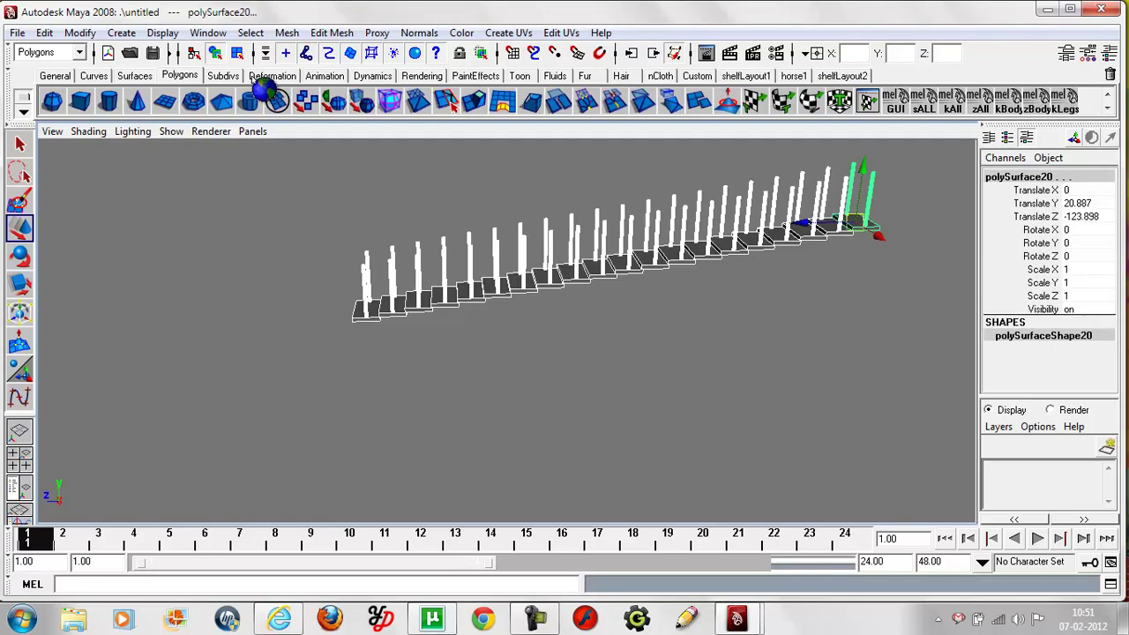
left_click(287, 32)
left_click(311, 58)
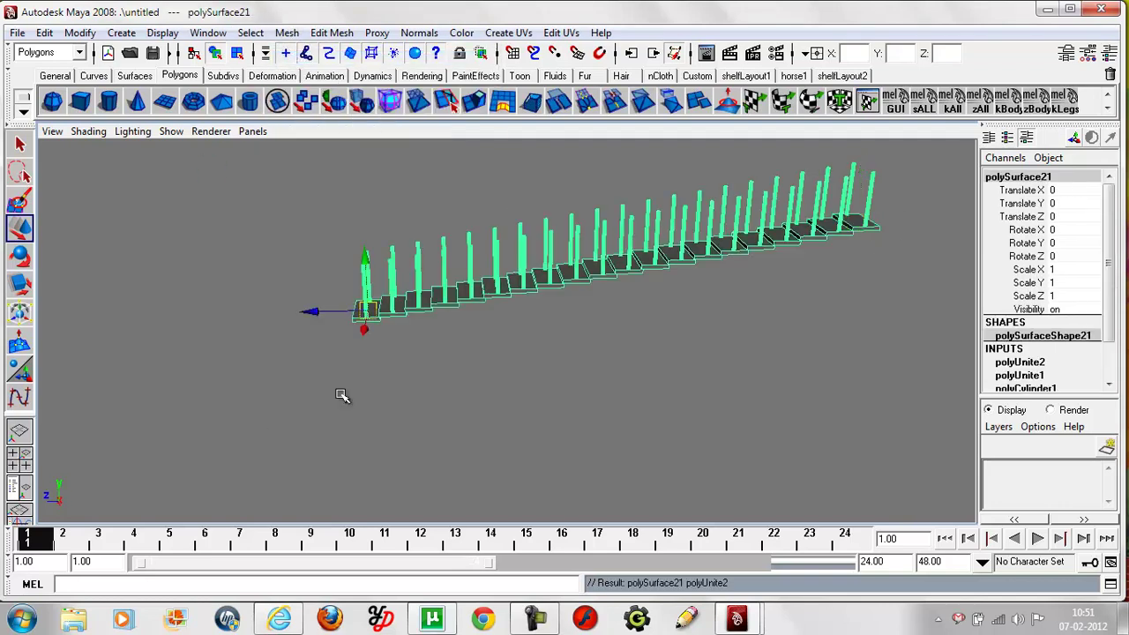
mouse_move(335, 424)
left_mouse_down("alt")
mouse_move(393, 433)
mouse_move(503, 411)
mouse_move(531, 428)
mouse_move(478, 370)
mouse_move(459, 370)
mouse_move(467, 360)
mouse_move(492, 371)
mouse_move(491, 355)
mouse_move(495, 364)
mouse_move(473, 365)
left_mouse_up("alt")
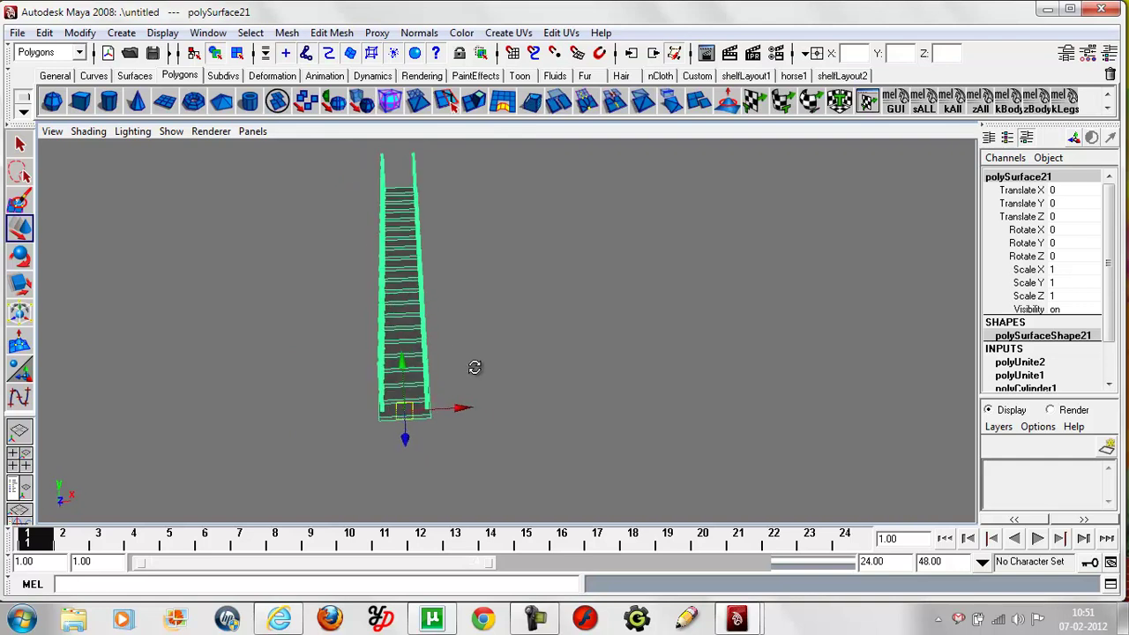
Activate the EP Curve Tool and frame the staircase posts in the orthographic side view.
left_click(131, 36)
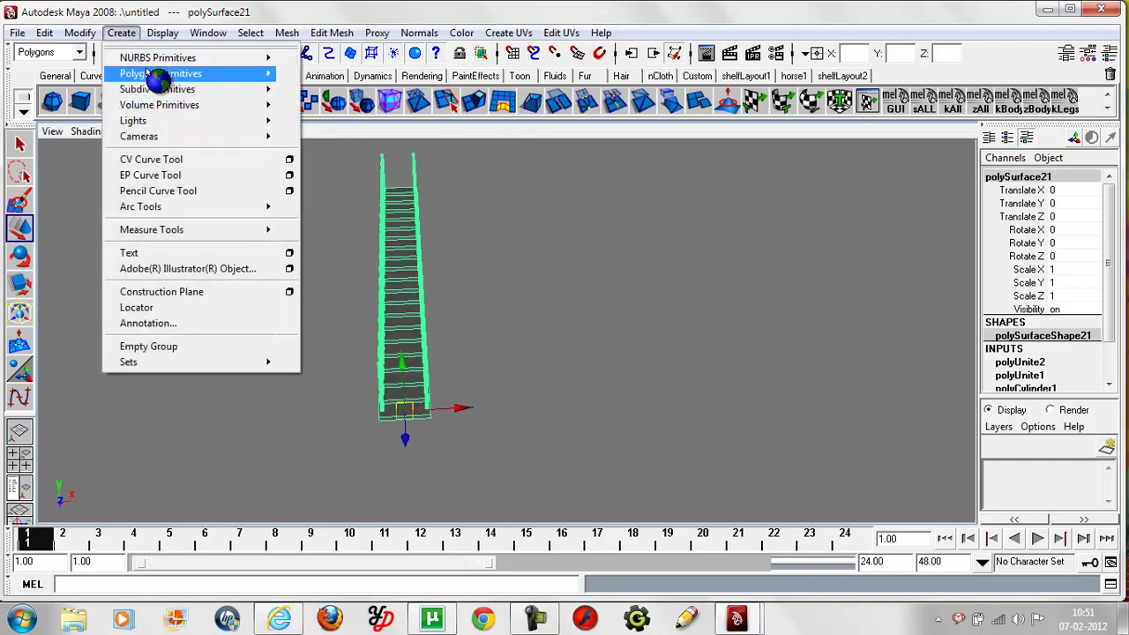
left_click(159, 176)
left_click(253, 132)
mouse_move(282, 165)
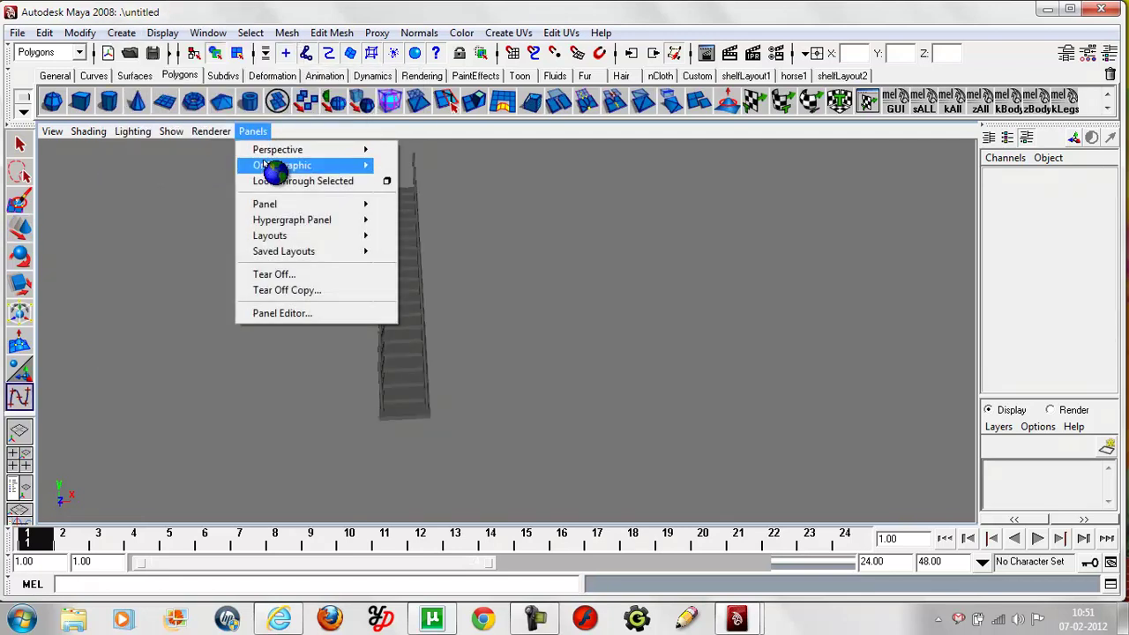
left_click(410, 167)
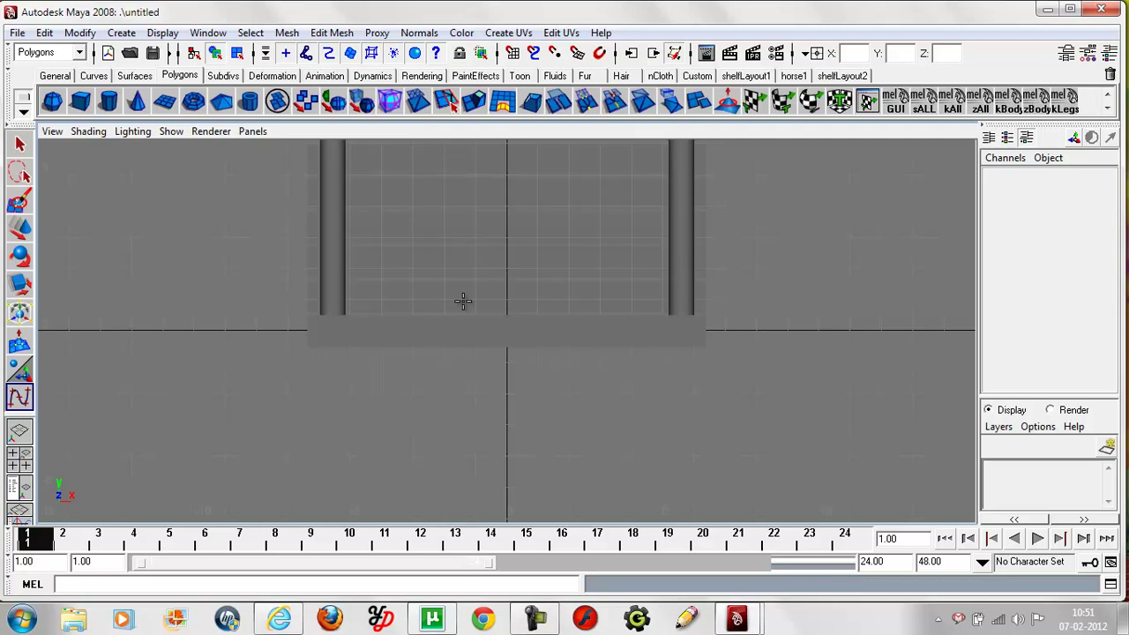
middle_click_drag(418, 358, 360, 471, "alt")
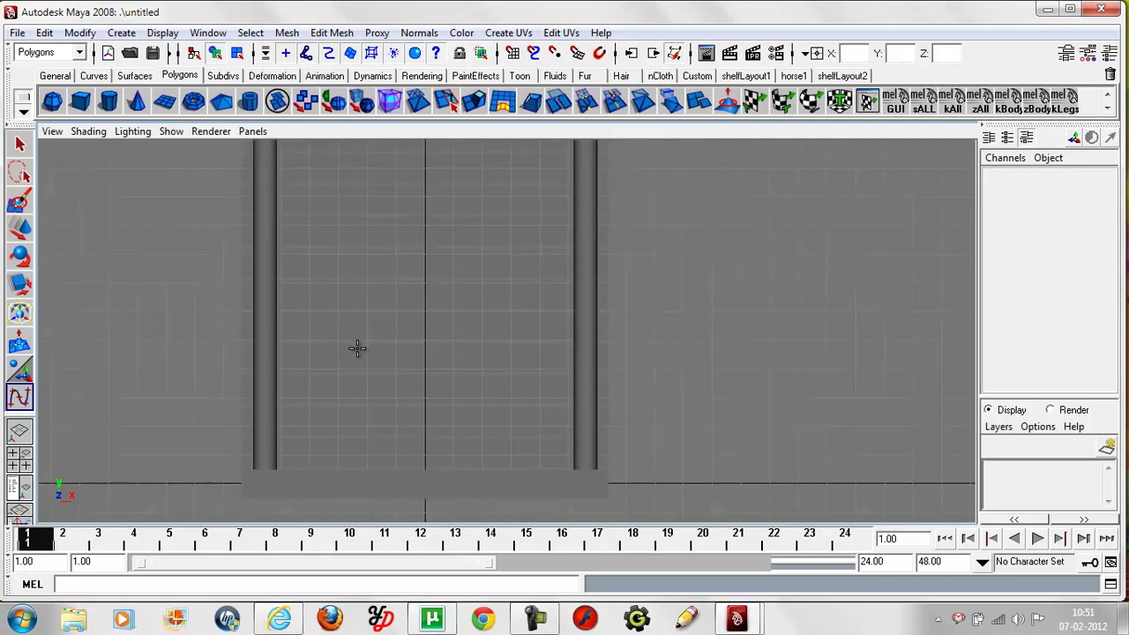
mouse_move(356, 350)
middle_mouse_down("alt")
mouse_move(351, 400)
mouse_move(397, 519)
middle_mouse_up("alt")
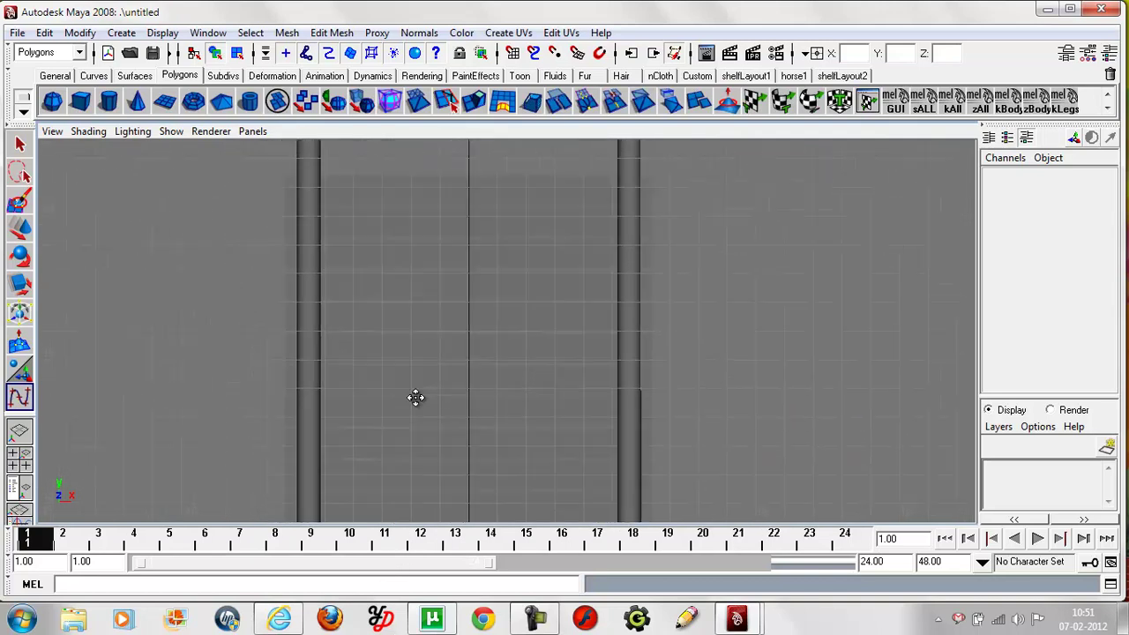
middle_click_drag(423, 320, 502, 233, "alt")
middle_click_drag(176, 342, 173, 280, "alt")
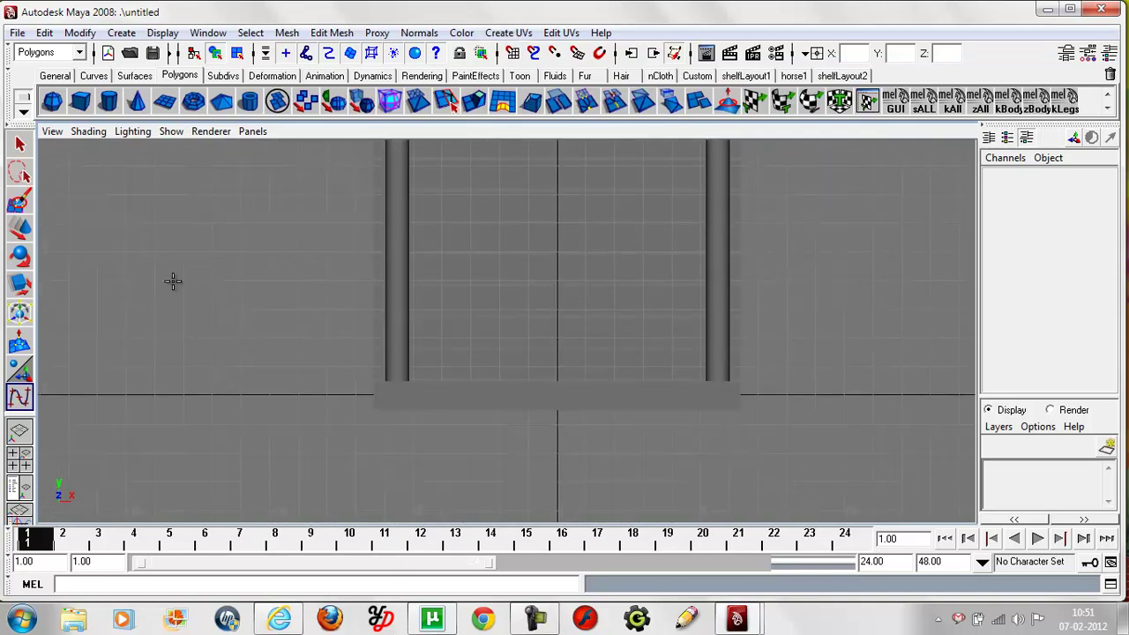
left_click(252, 132)
left_click(392, 186)
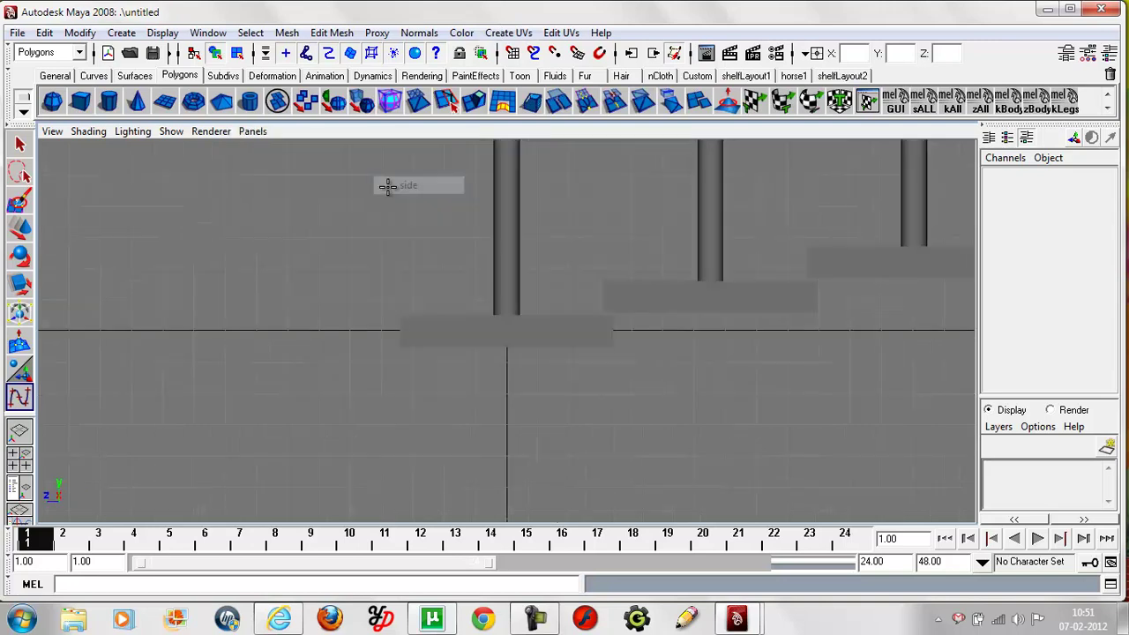
mouse_move(371, 282)
middle_mouse_down("alt")
mouse_move(214, 527)
mouse_move(215, 482)
middle_mouse_up("alt")
Draw curve1 connecting the tops of the first two side posts.
left_click(297, 178)
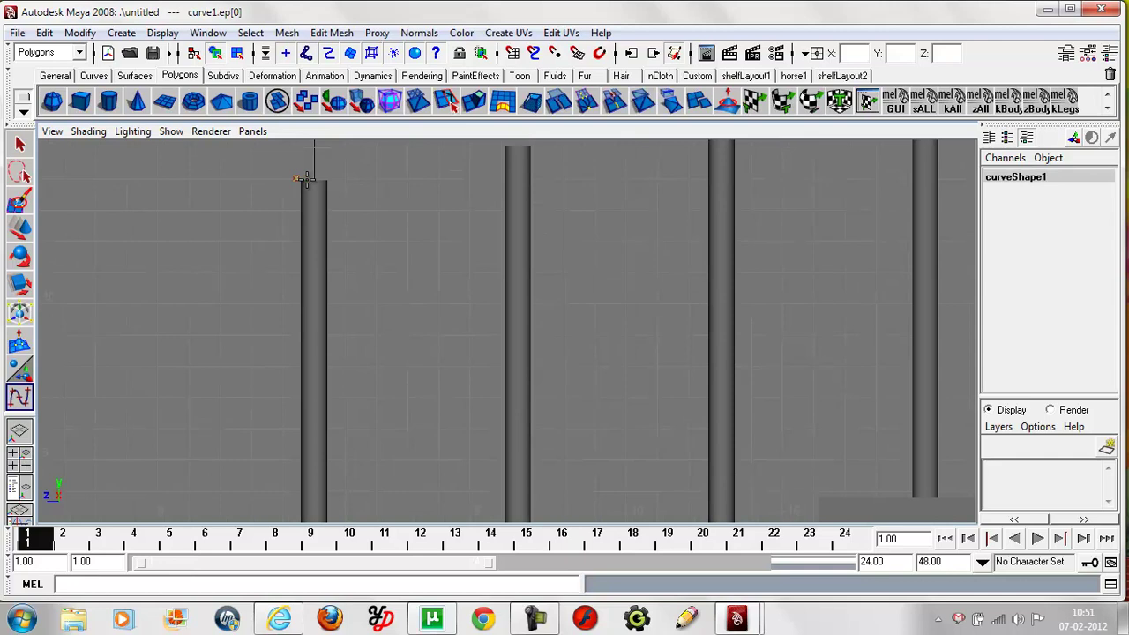
left_click(349, 216)
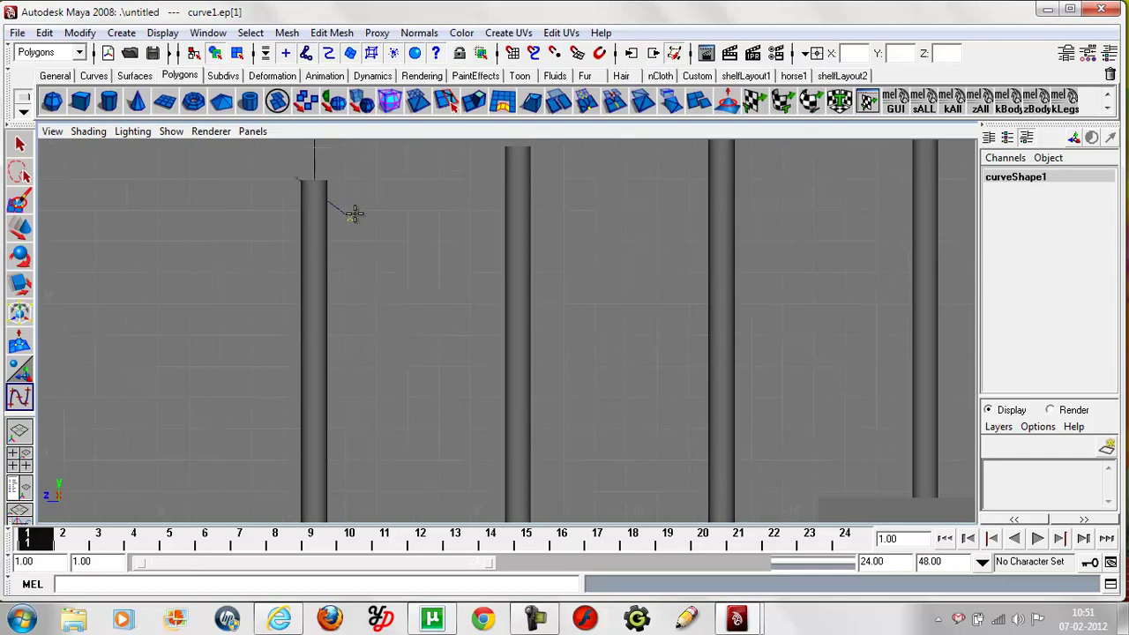
key("z")
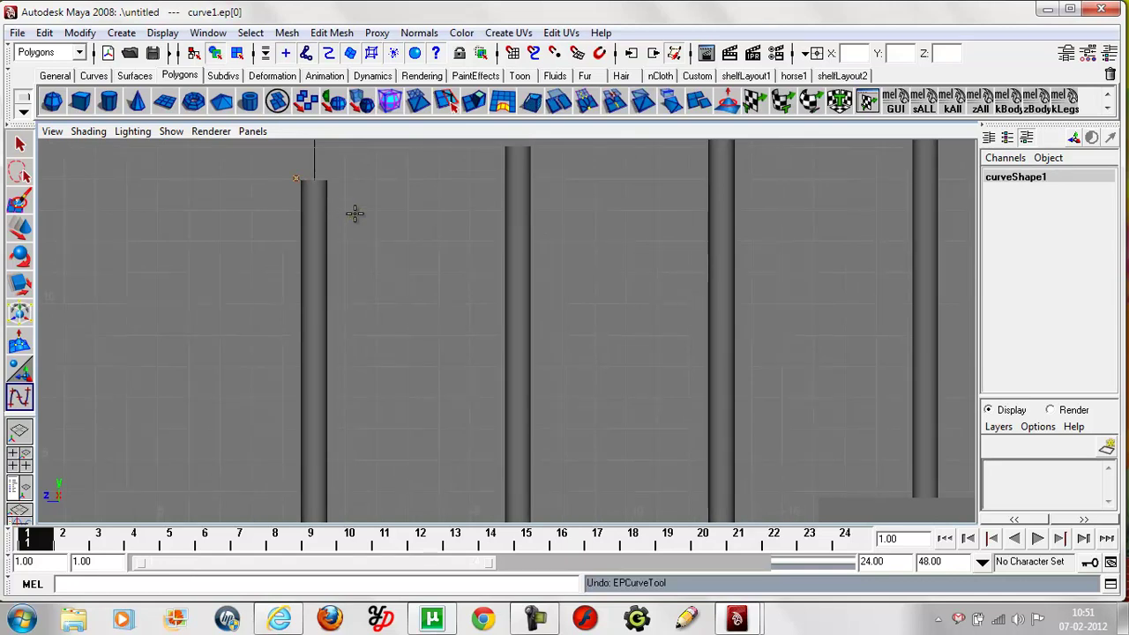
mouse_move(362, 221)
middle_mouse_down("alt")
mouse_move(731, 169)
mouse_move(335, 419)
mouse_move(663, 351)
mouse_move(814, 270)
mouse_move(529, 322)
mouse_move(834, 324)
mouse_move(403, 335)
mouse_move(902, 249)
mouse_move(474, 443)
middle_mouse_up("alt")
mouse_move(953, 246)
middle_mouse_down("alt")
mouse_move(859, 212)
mouse_move(697, 262)
mouse_move(942, 209)
mouse_move(444, 286)
mouse_move(360, 252)
middle_mouse_up("alt")
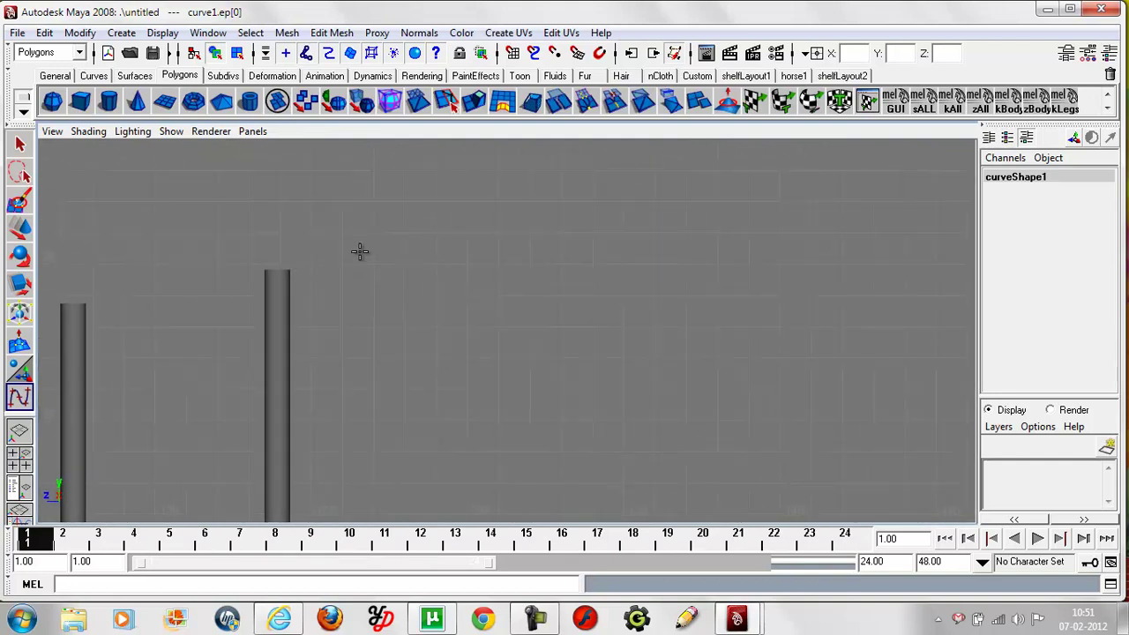
left_click(282, 267)
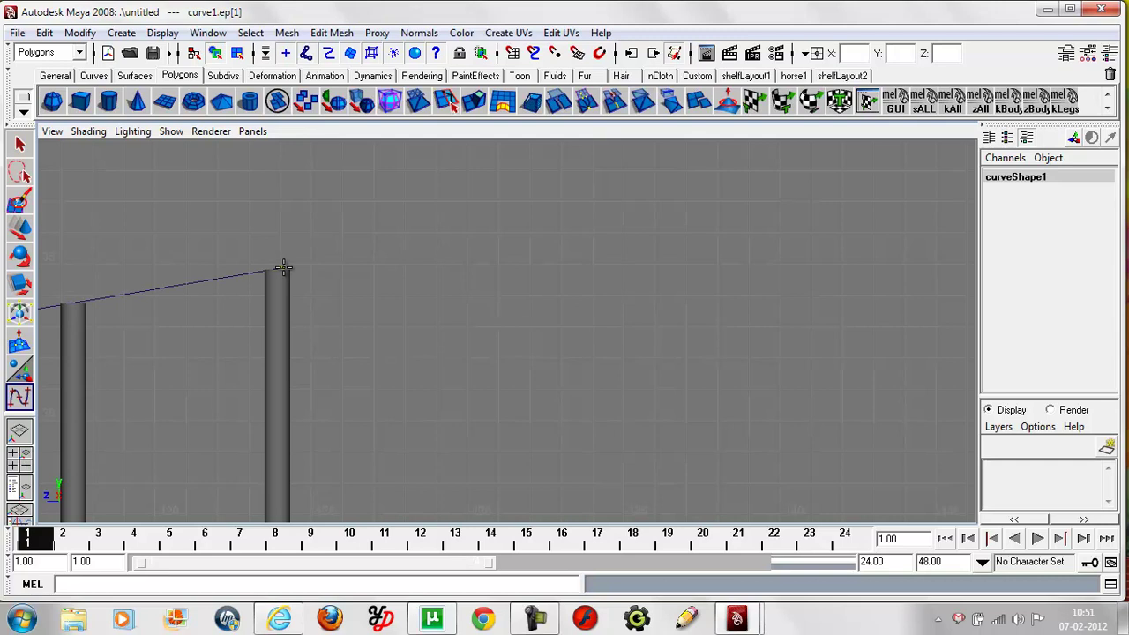
key("Return")
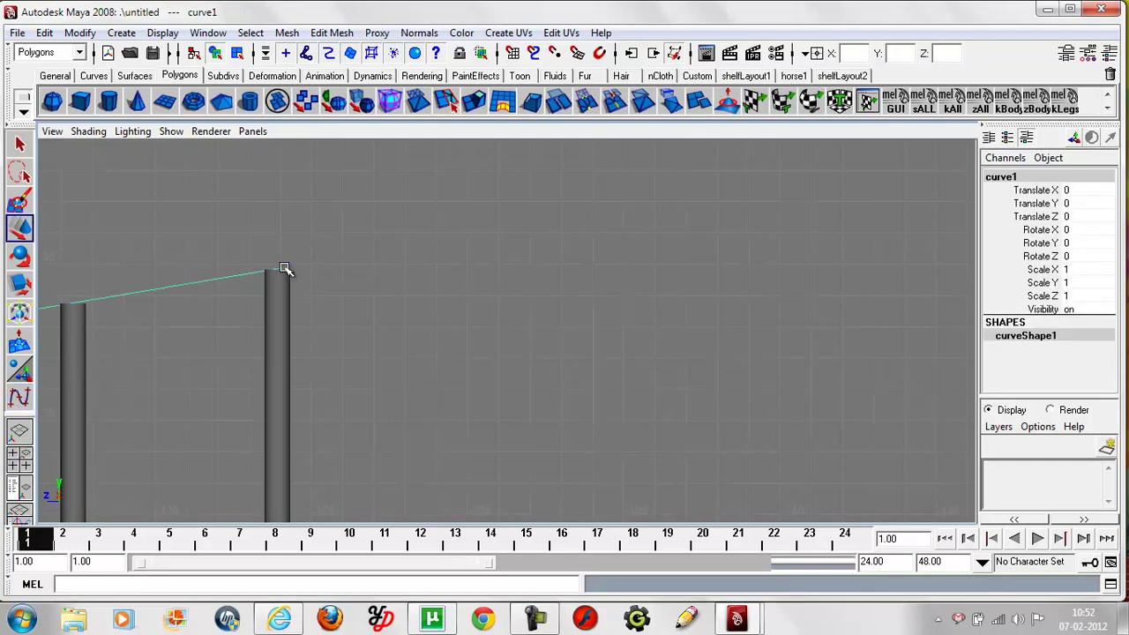
Back in perspective view, add a NURBS circle scaled uniformly down to 0.47.
left_click(263, 133)
mouse_move(281, 165)
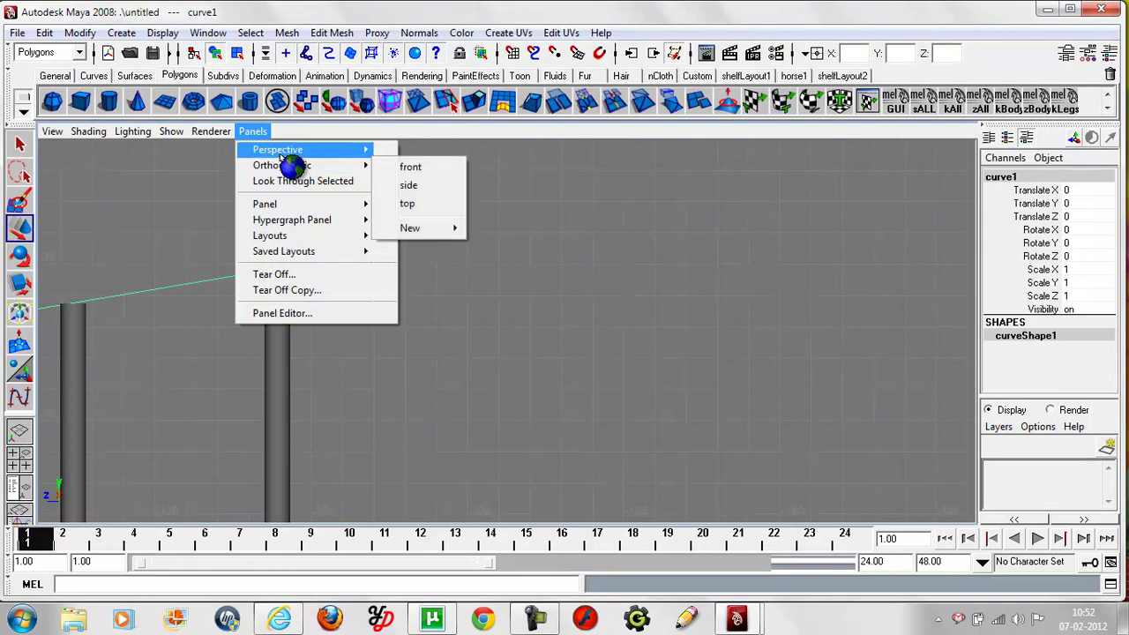
left_click(407, 156)
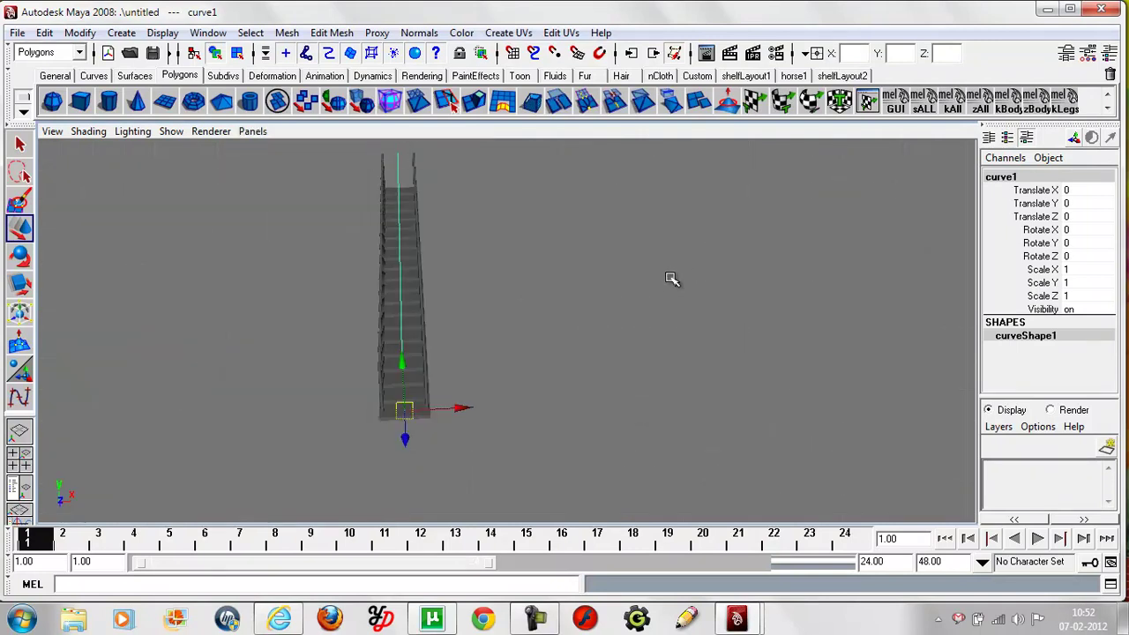
left_click(122, 34)
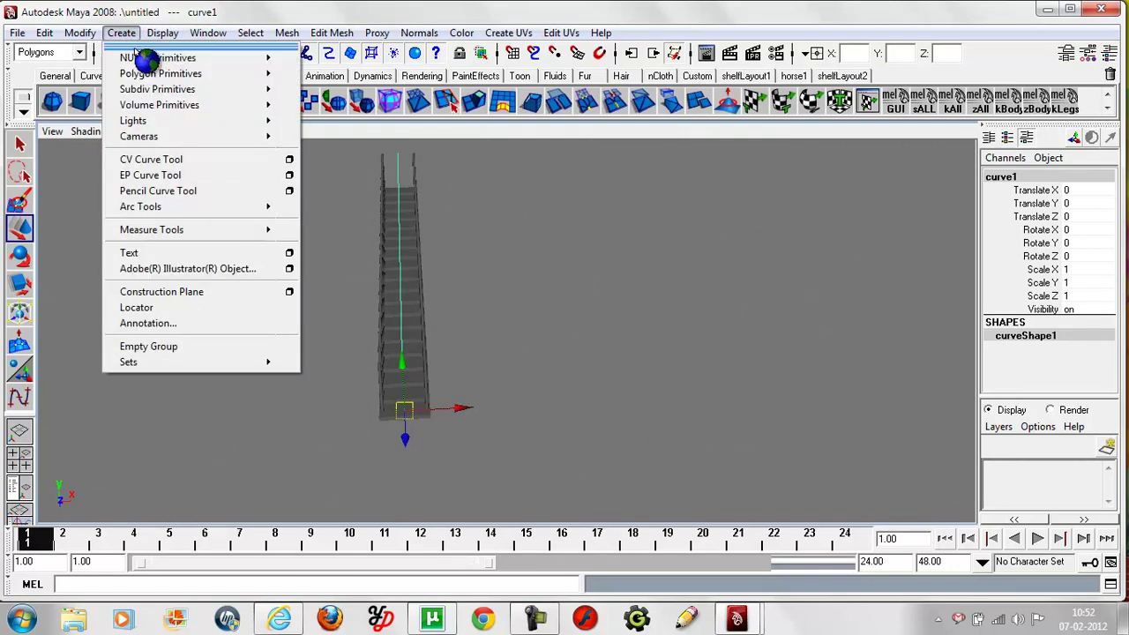
mouse_move(158, 58)
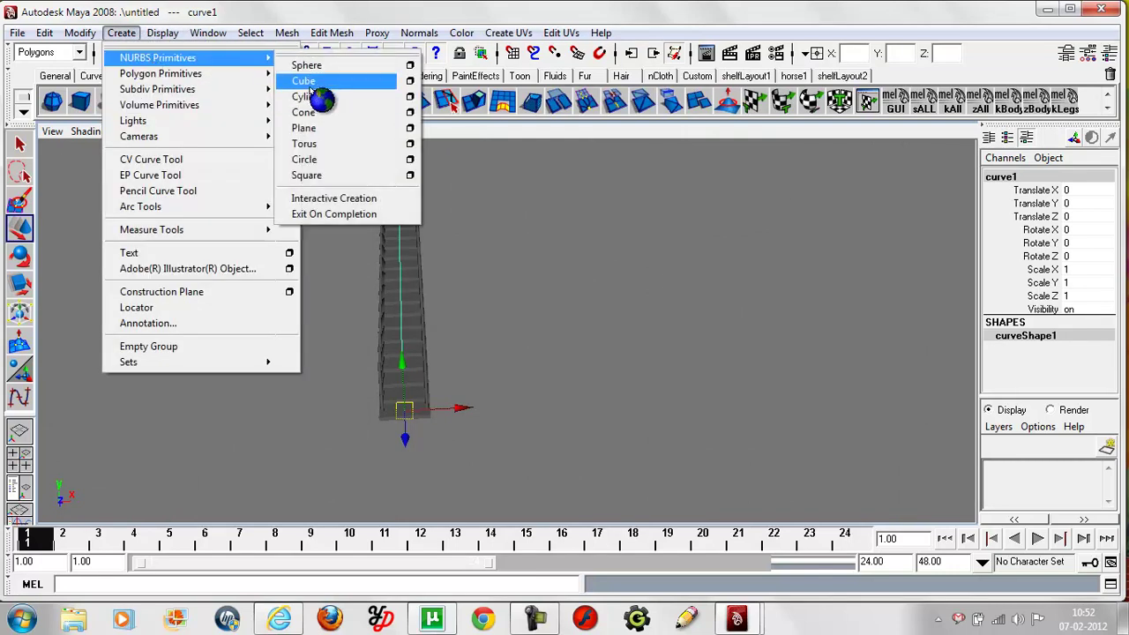
left_click(324, 159)
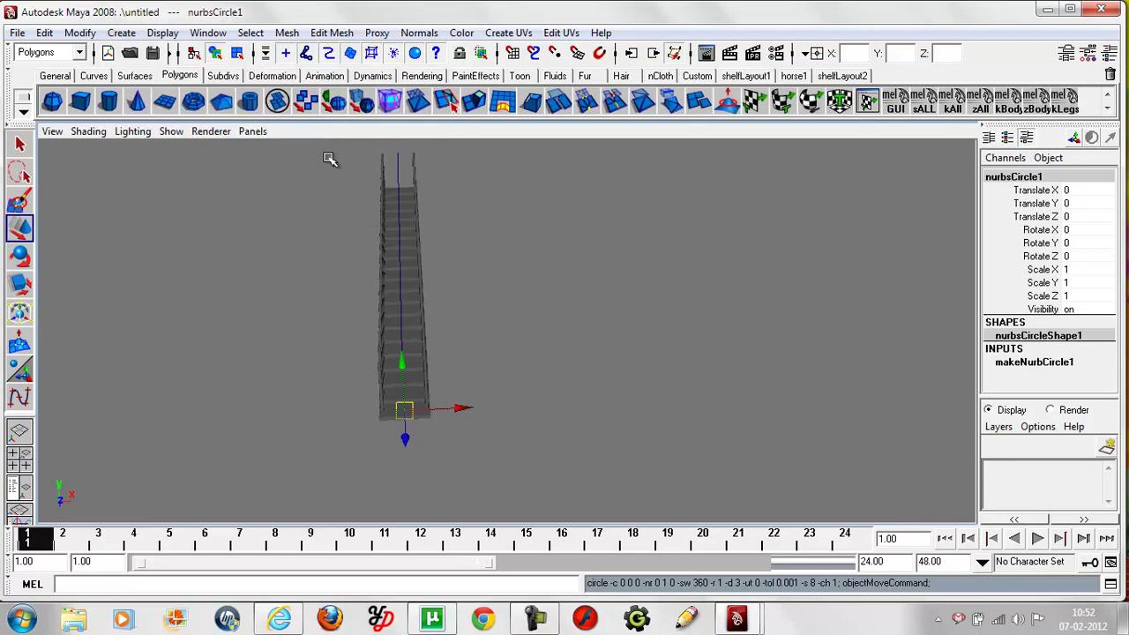
key("r")
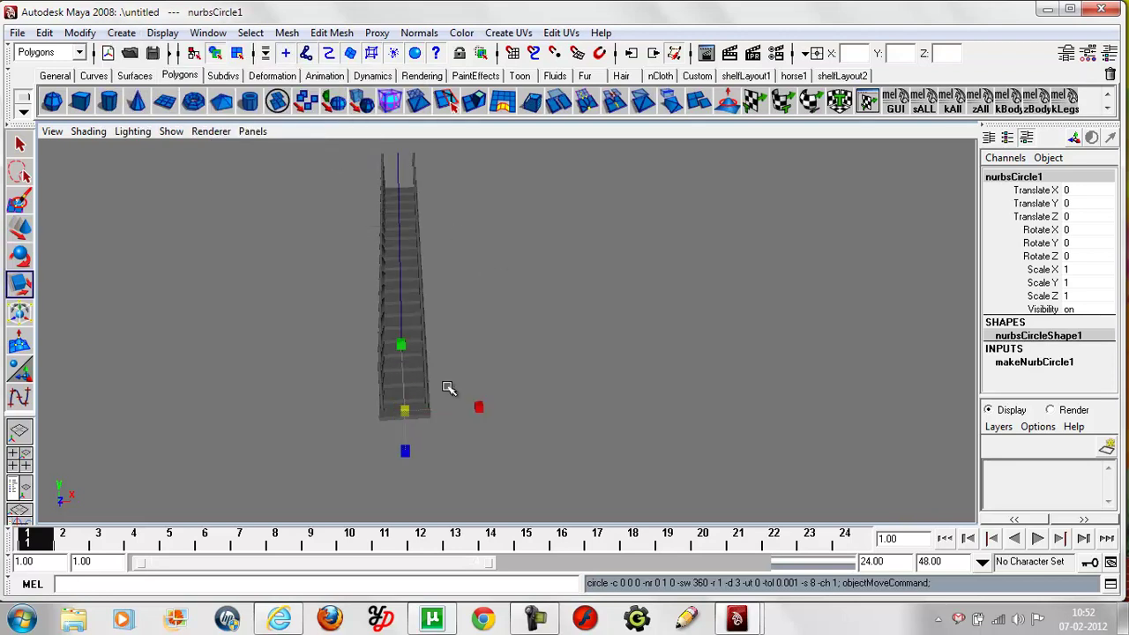
left_click_drag(408, 410, 407, 405)
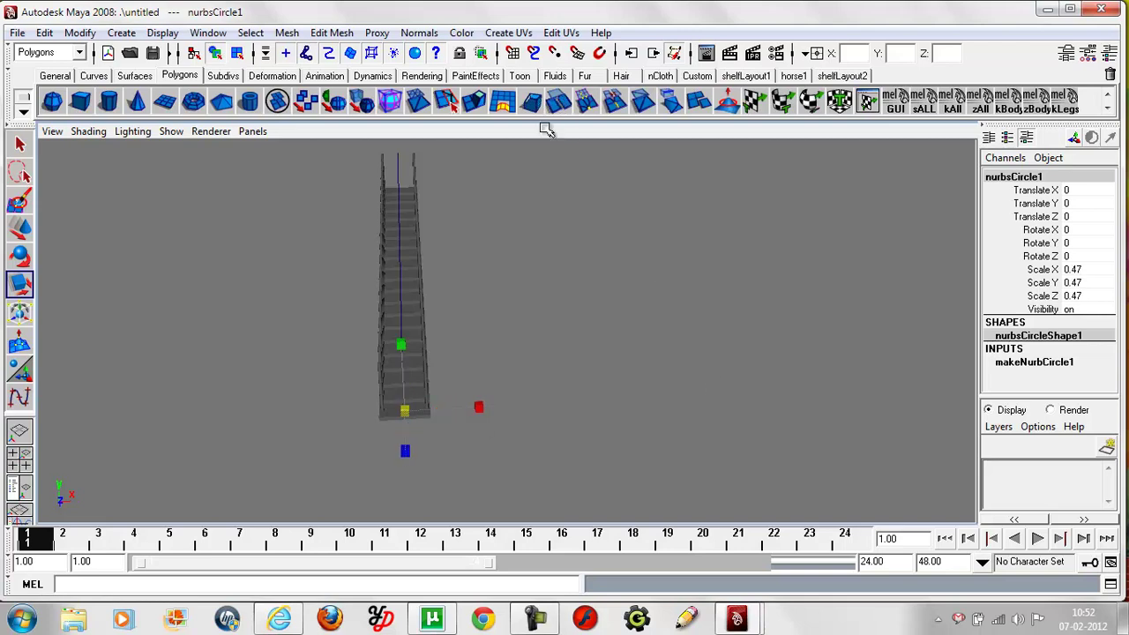
mouse_move(554, 308)
left_mouse_down("alt")
mouse_move(506, 305)
mouse_move(484, 320)
left_mouse_up("alt")
Hide polygon geometry and select the small circle, then the path curve.
left_click(171, 130)
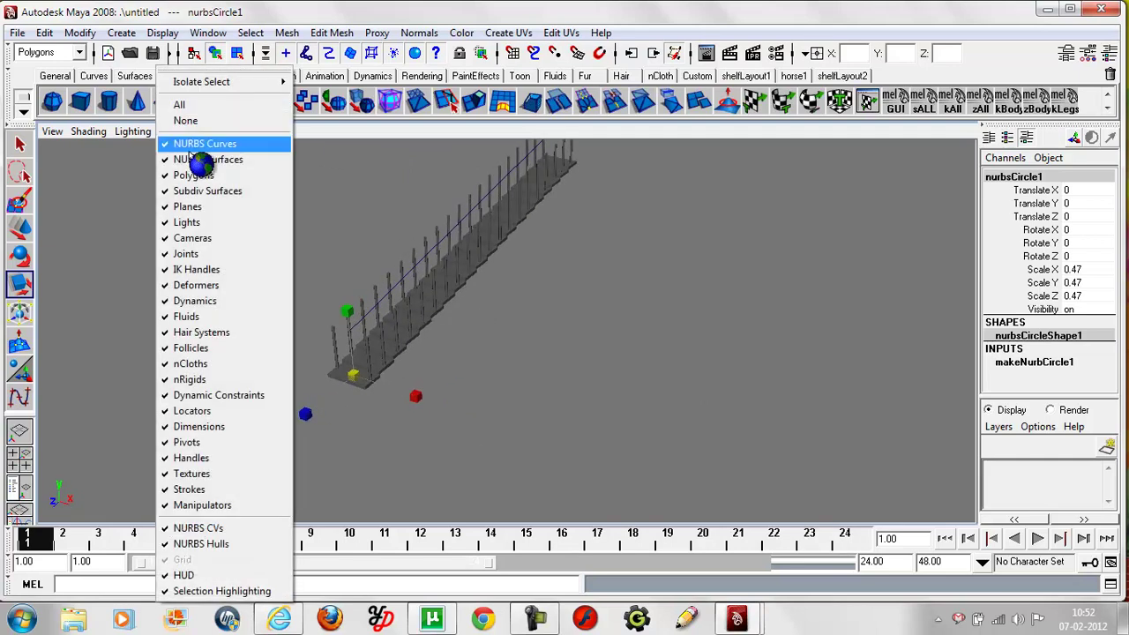
left_click(199, 175)
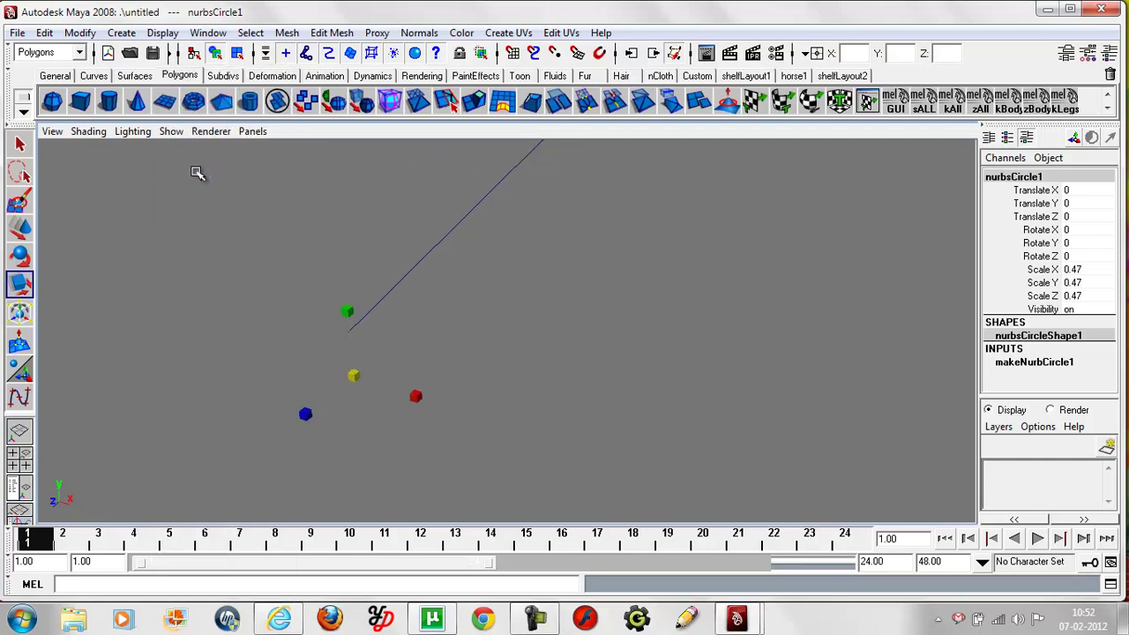
left_click(431, 346)
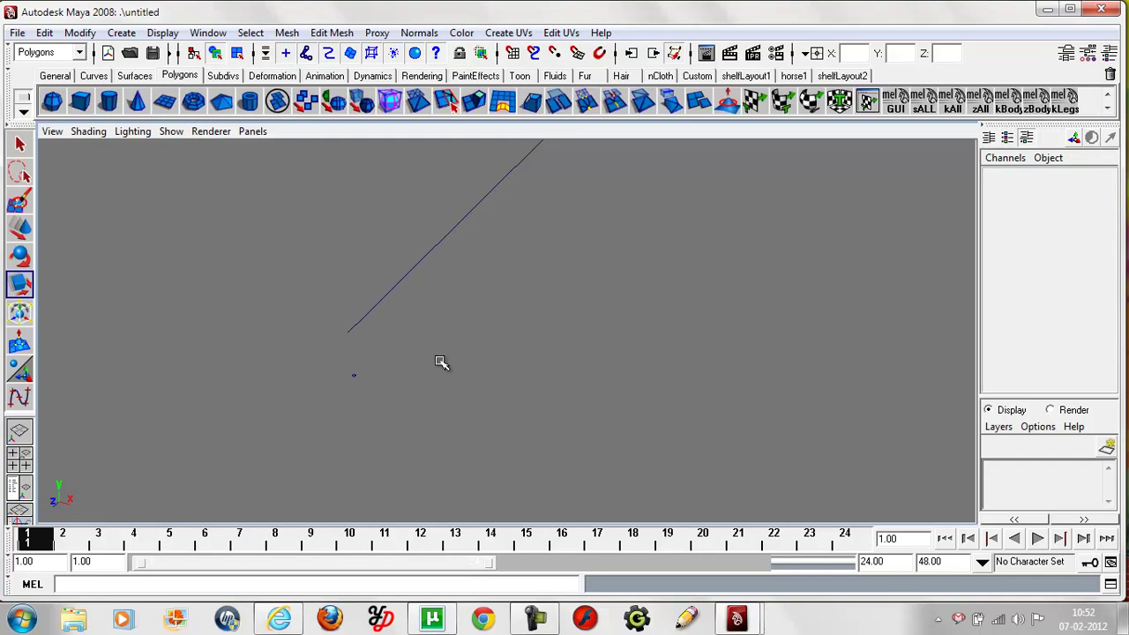
left_click(357, 376)
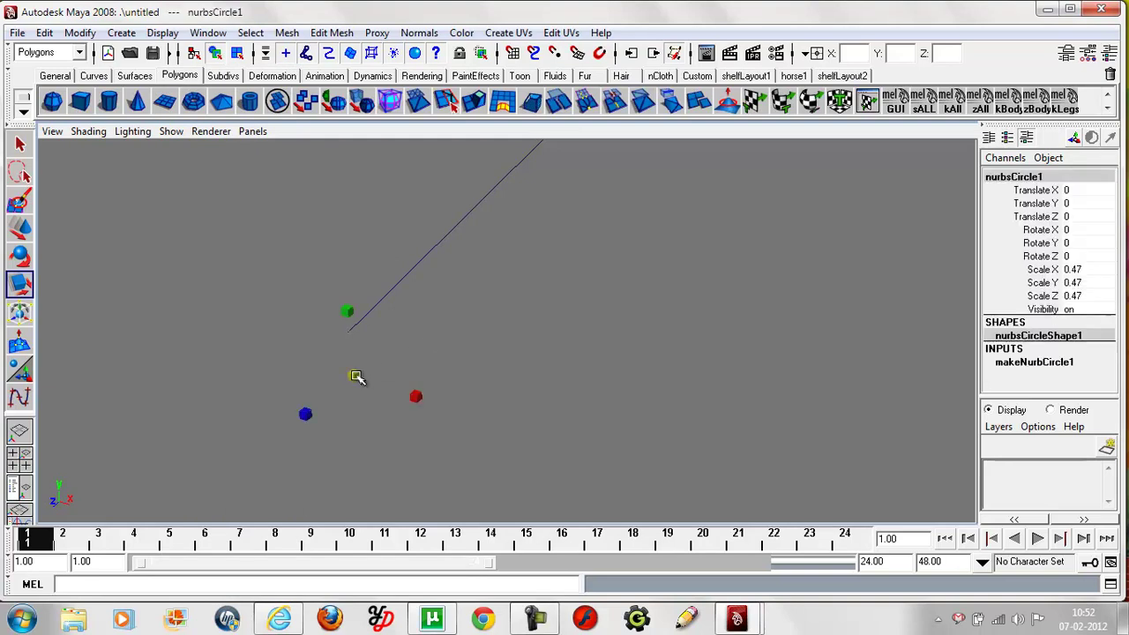
left_click(409, 275)
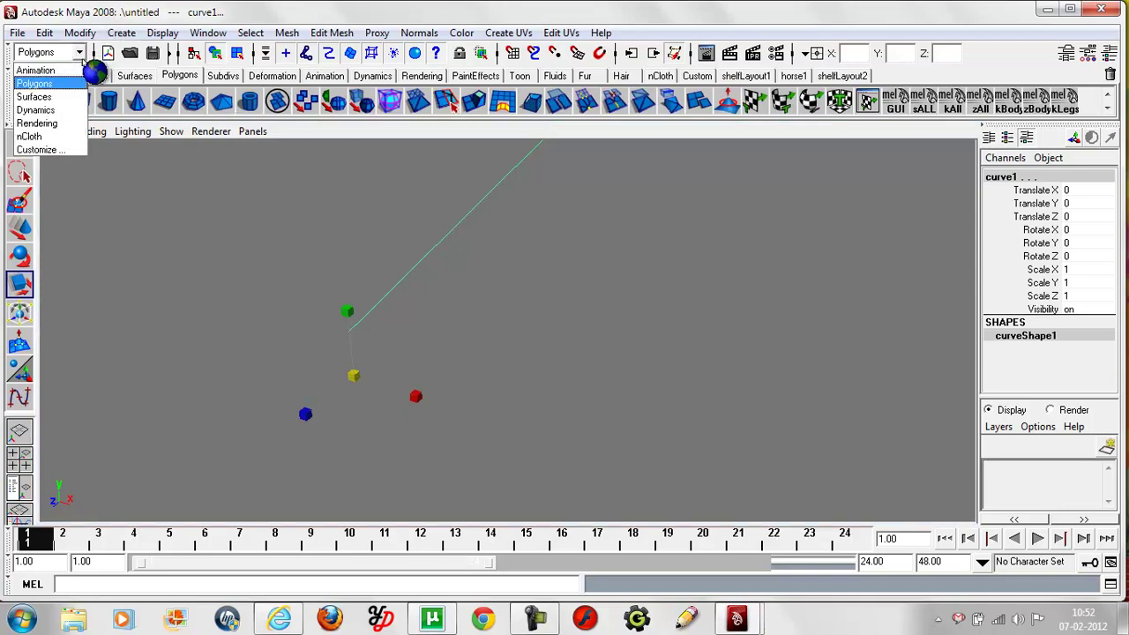
Extrude the circle along the curve into tube handrail extrudedSurface1, then show polygons again.
left_click(34, 96)
left_click(315, 32)
left_click(335, 113)
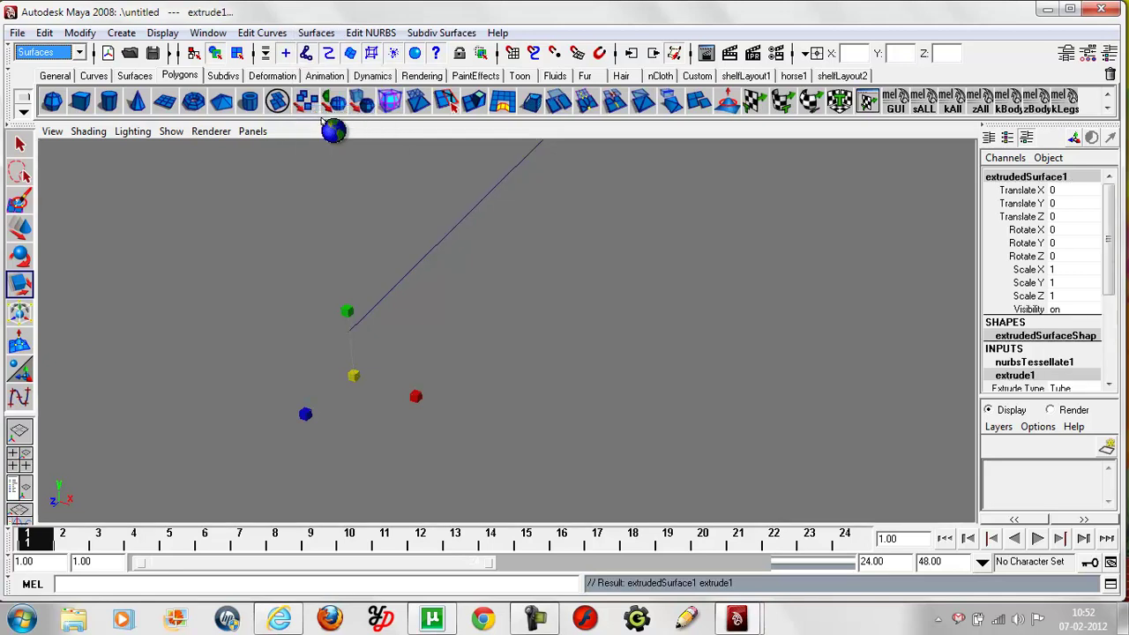
left_click(172, 131)
left_click(202, 175)
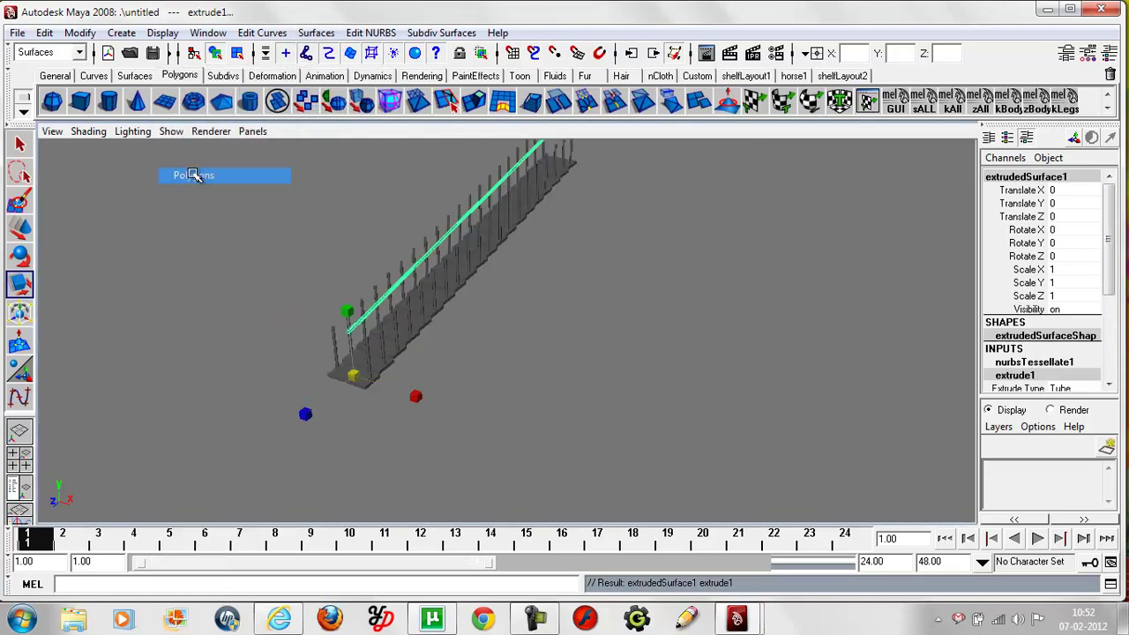
left_click_drag(519, 345, 590, 327, "alt")
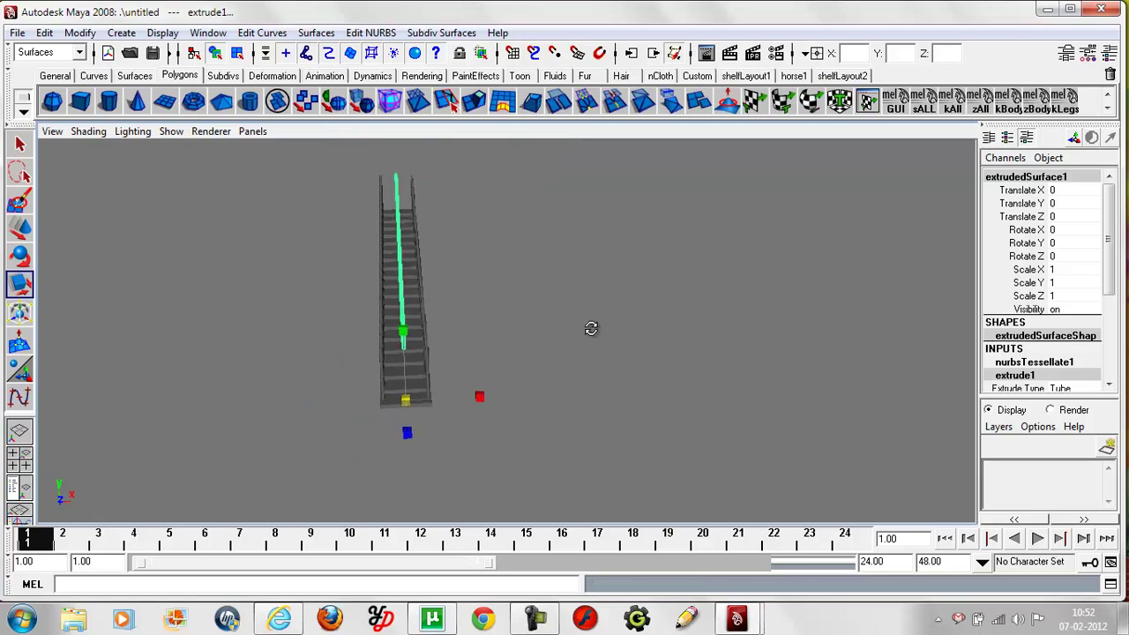
Delete the handrail's construction history and freeze its transformations.
left_click(45, 33)
mouse_move(81, 222)
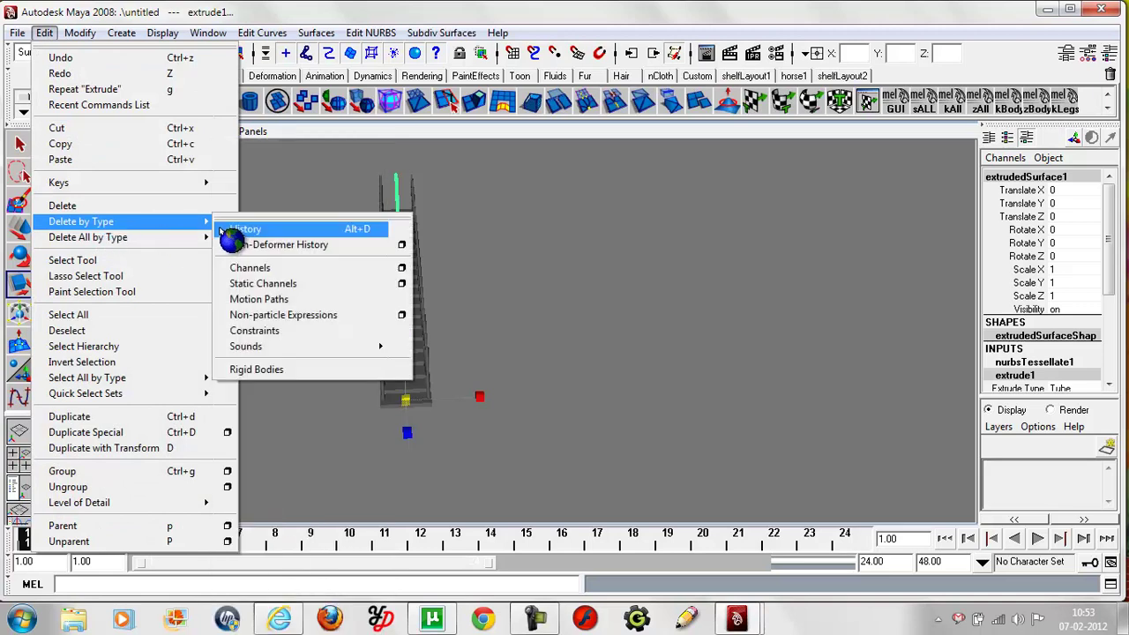
left_click(228, 230)
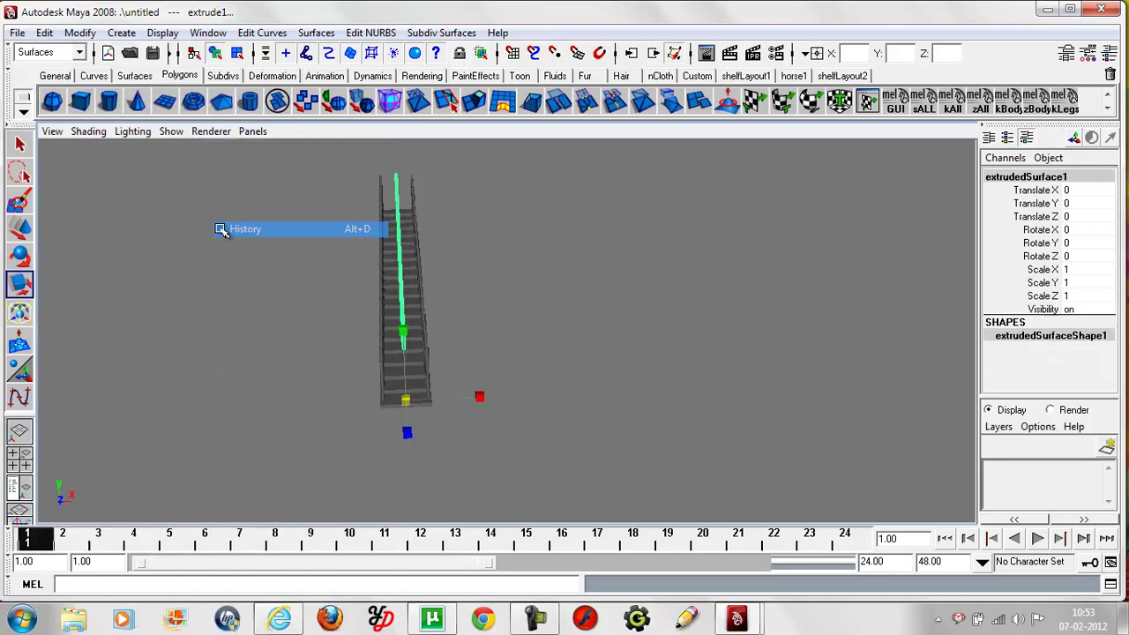
left_click(80, 33)
left_click(97, 87)
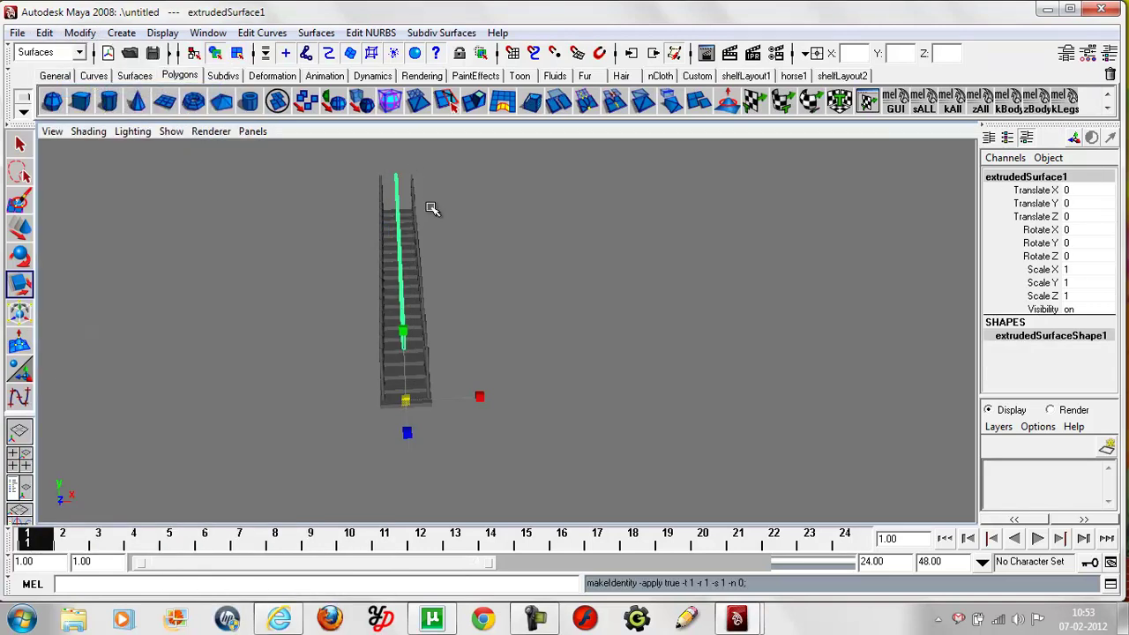
Duplicate the handrail and move the copy right and the original left.
key("w")
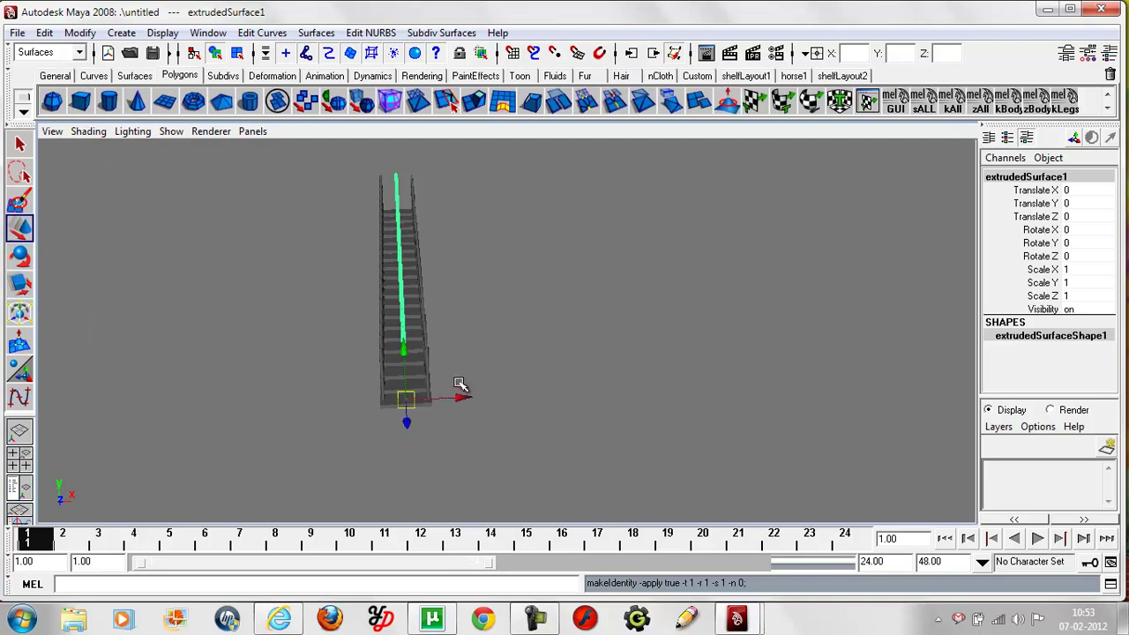
key("ctrl+d")
left_click_drag(458, 397, 480, 396)
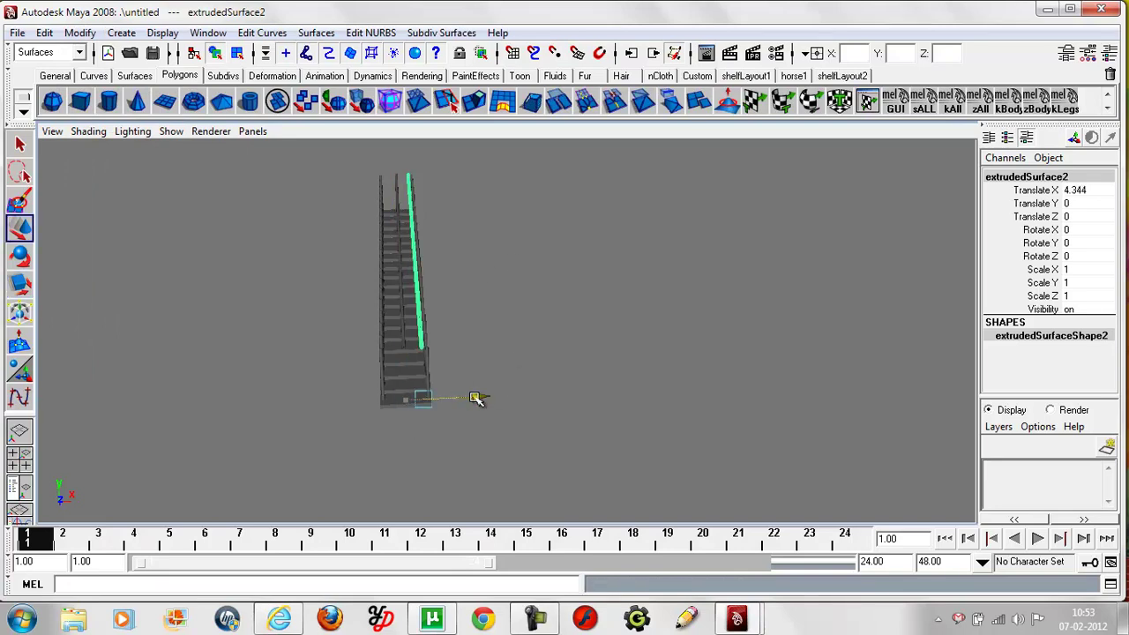
left_click(409, 330)
left_click_drag(461, 396, 441, 398)
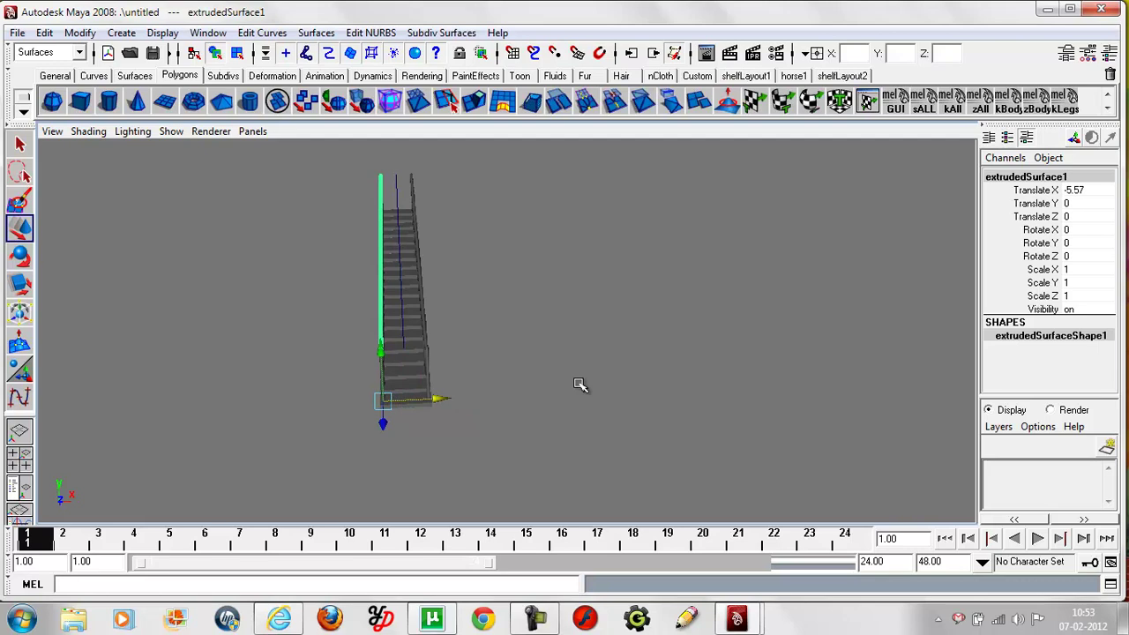
mouse_move(579, 384)
left_mouse_down("alt")
mouse_move(449, 373)
mouse_move(441, 388)
left_mouse_up("alt")
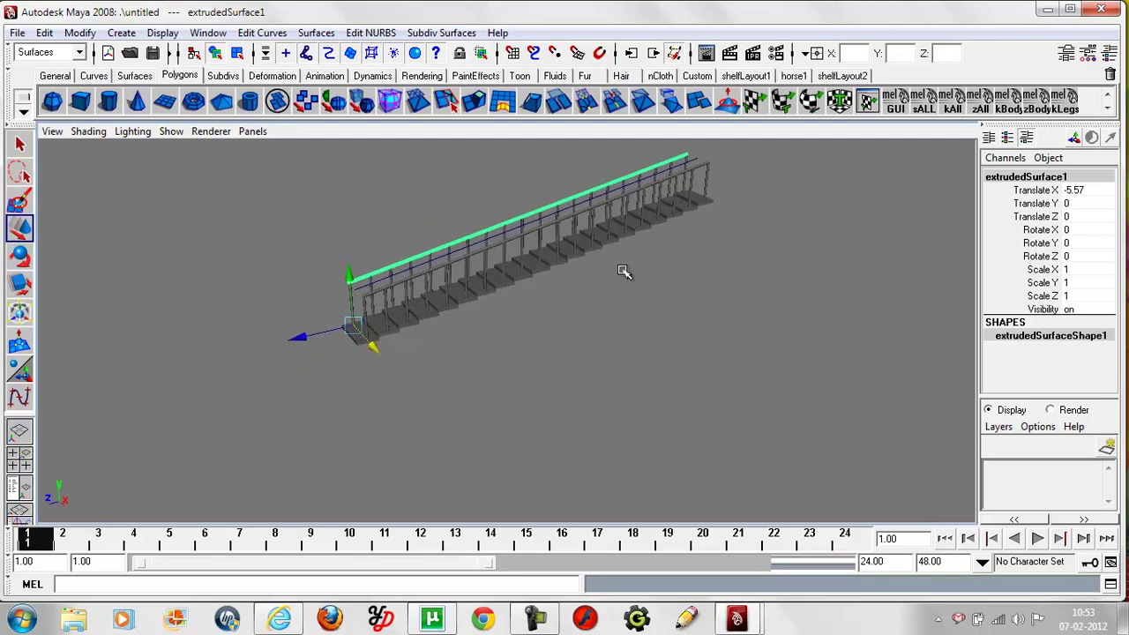
Delete the leftover guide curve, curve1.
left_click(699, 157)
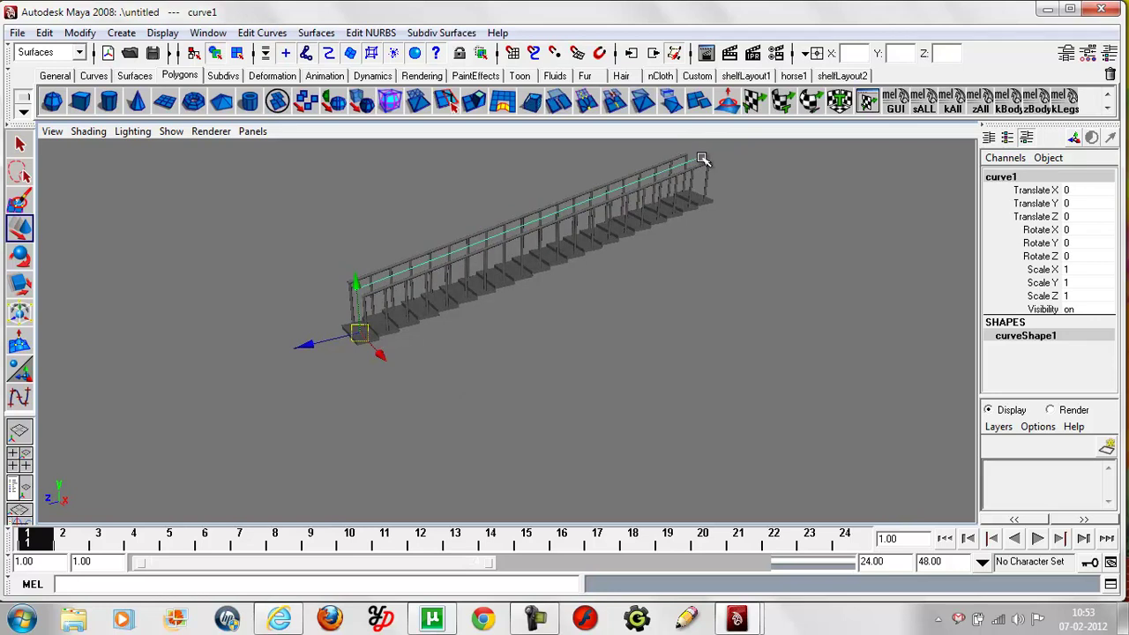
key("Delete")
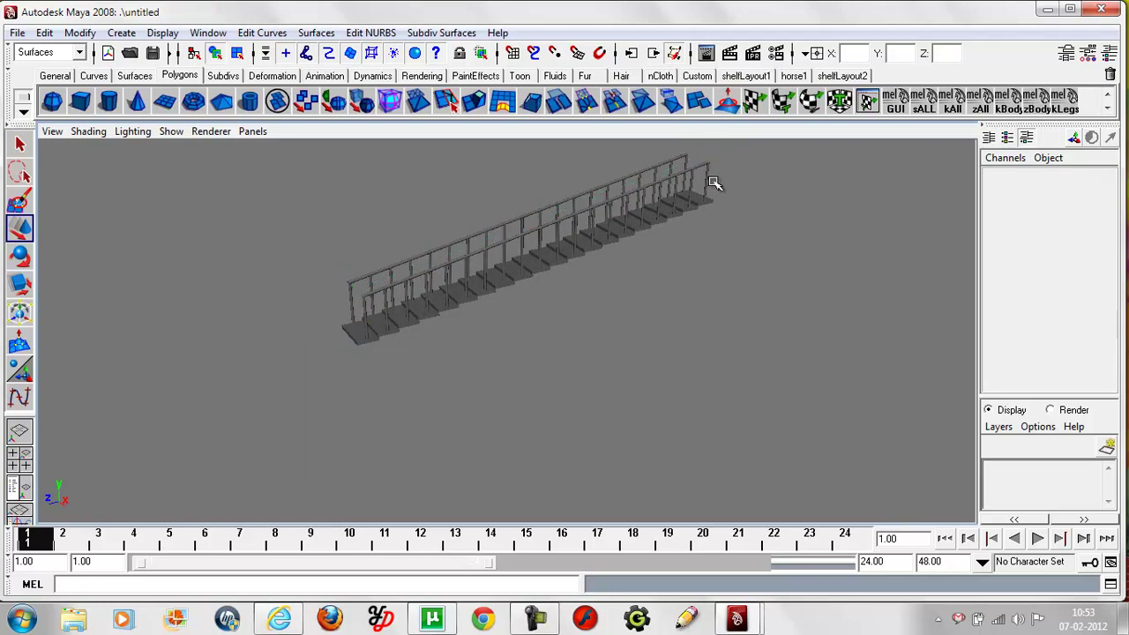
mouse_move(565, 301)
left_mouse_down("alt")
mouse_move(489, 295)
mouse_move(585, 312)
mouse_move(635, 292)
mouse_move(634, 273)
mouse_move(628, 281)
left_mouse_up("alt")
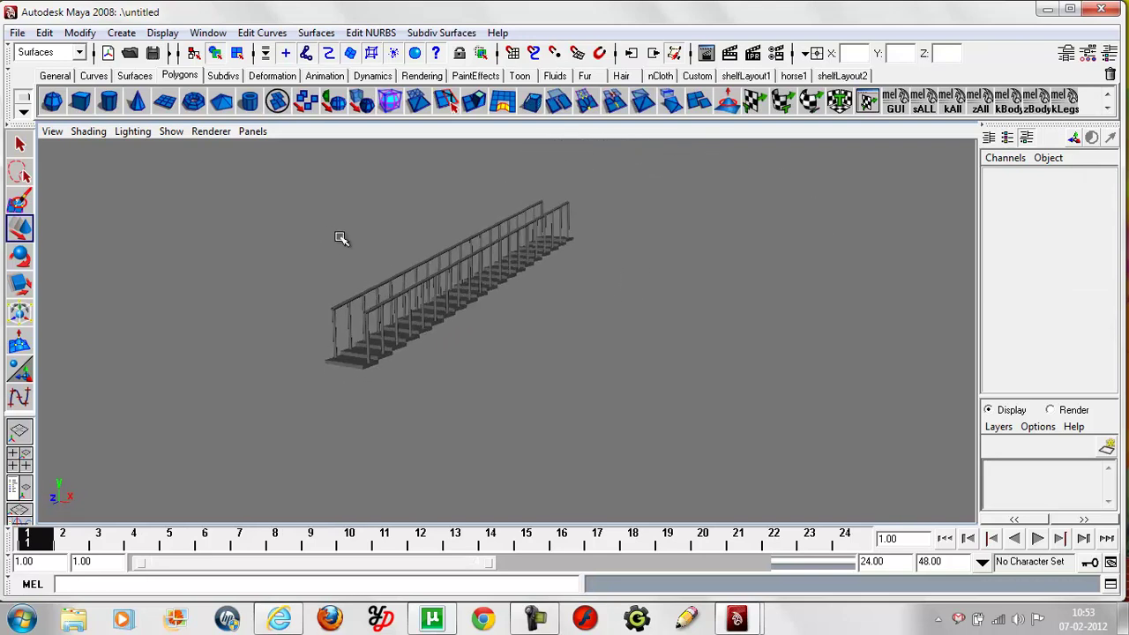
Select the steps, posts and both handrails and combine them into polySurface22.
left_click_drag(317, 280, 435, 359)
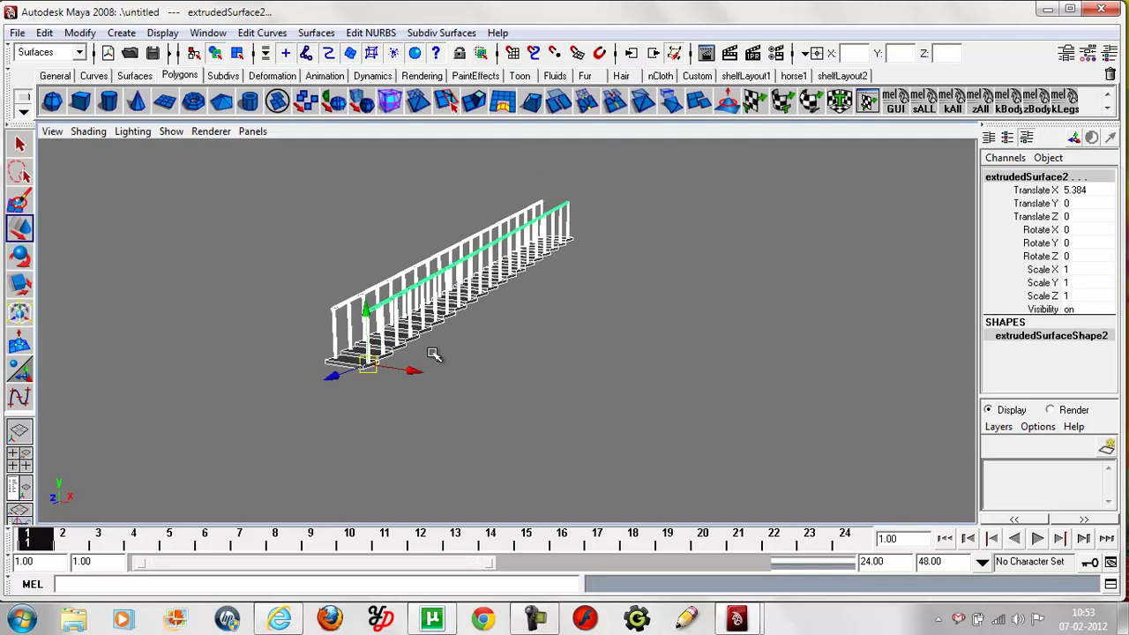
left_click(67, 55)
left_click(40, 83)
left_click(287, 33)
left_click(307, 54)
mouse_move(568, 311)
left_mouse_down("alt")
mouse_move(655, 323)
mouse_move(639, 316)
left_mouse_up("alt")
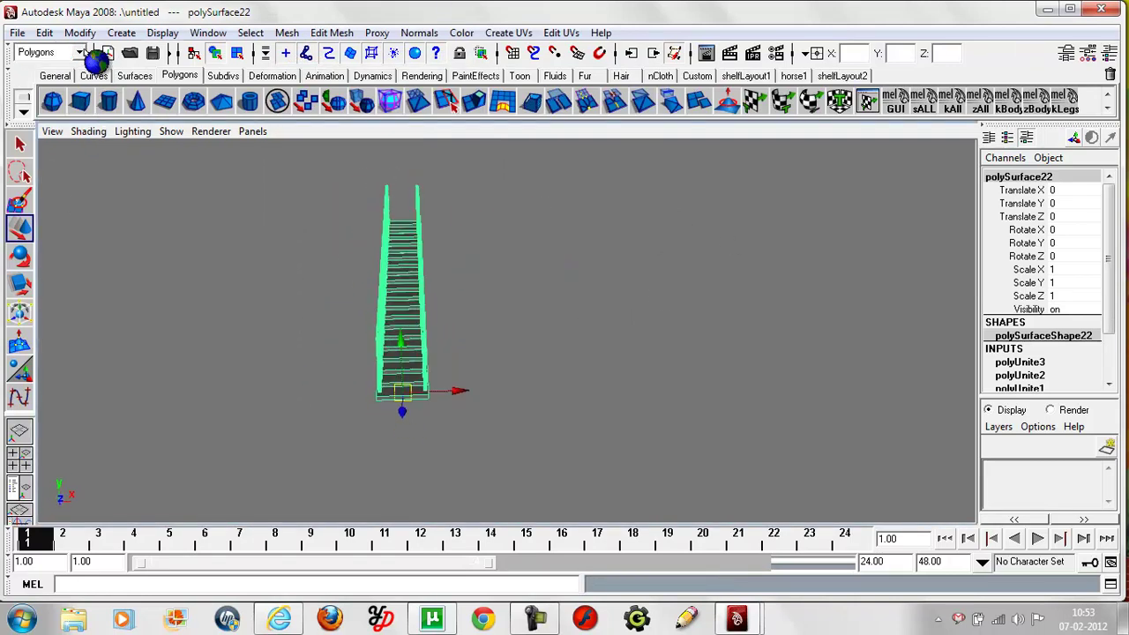
Add a nonlinear Bend deformer to the staircase with its handle rotated 90° in X.
left_click(71, 52)
left_click(36, 69)
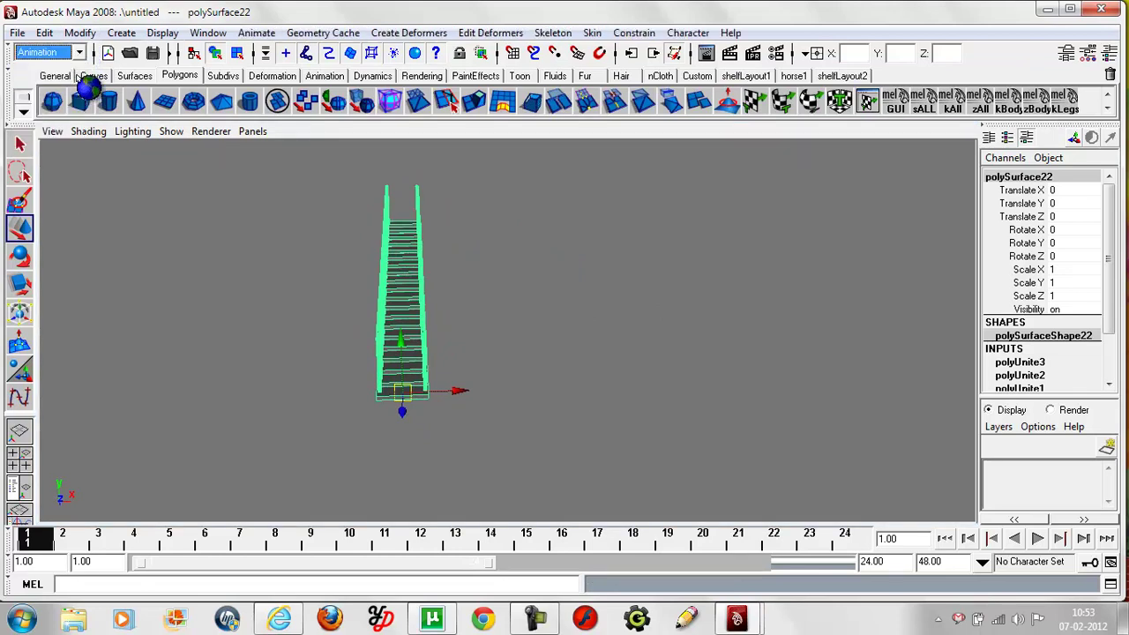
left_click(407, 33)
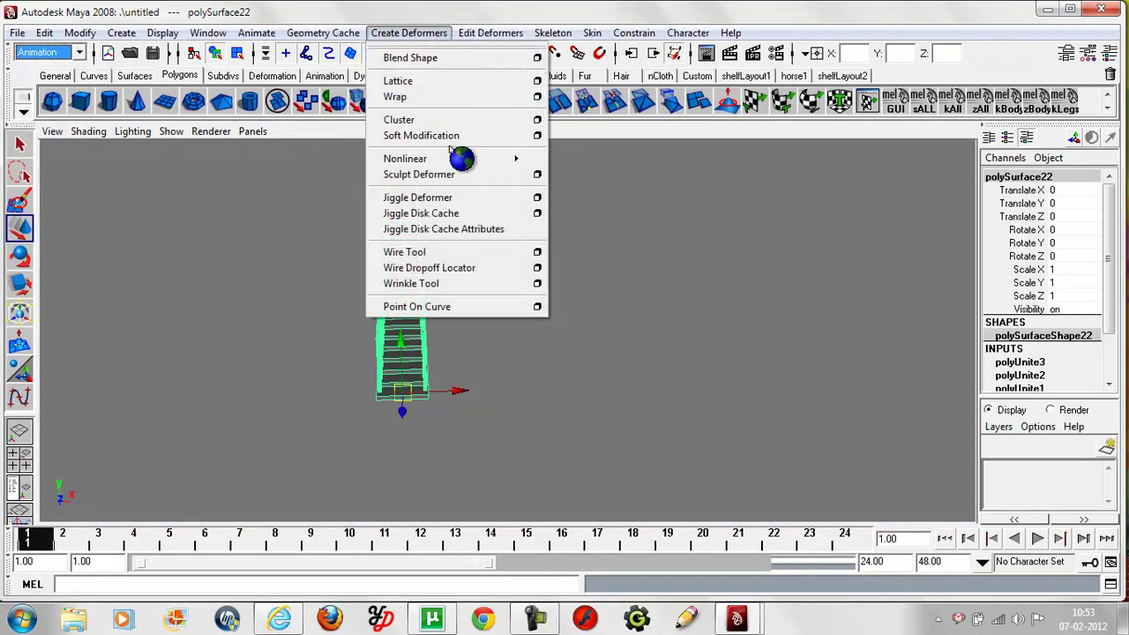
mouse_move(405, 159)
left_click(561, 166)
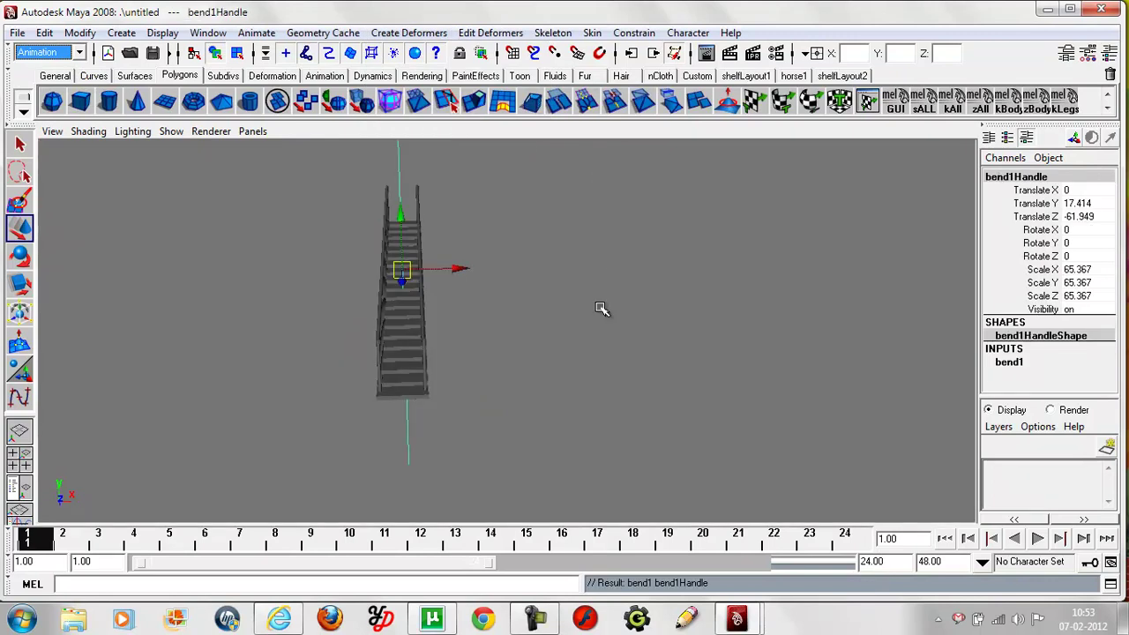
left_click(1074, 229)
type("90")
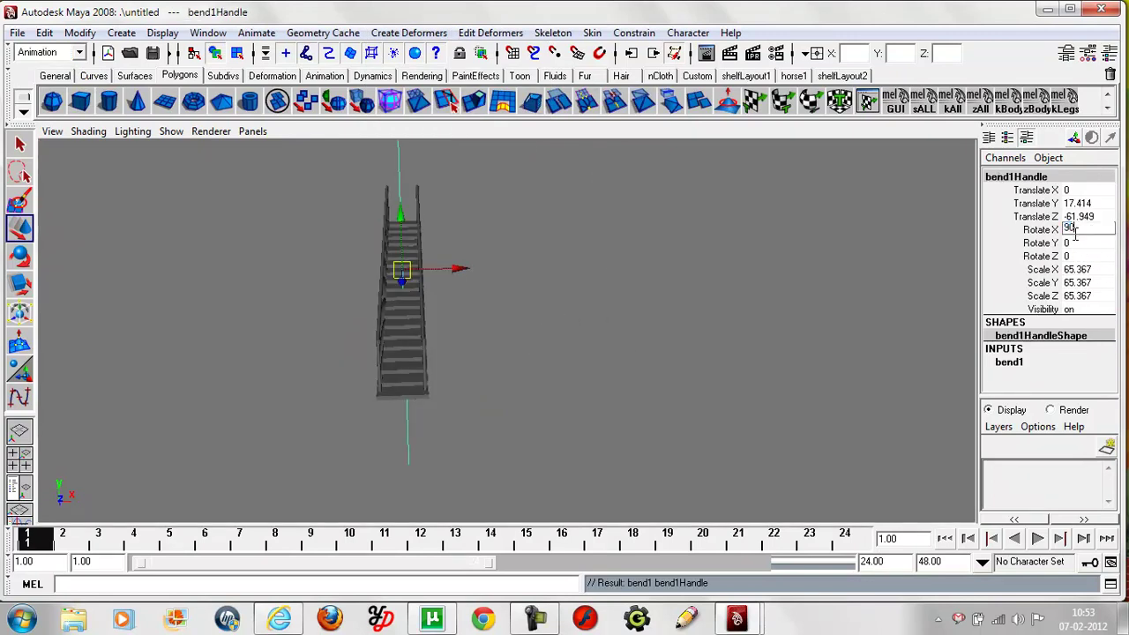
key("Return")
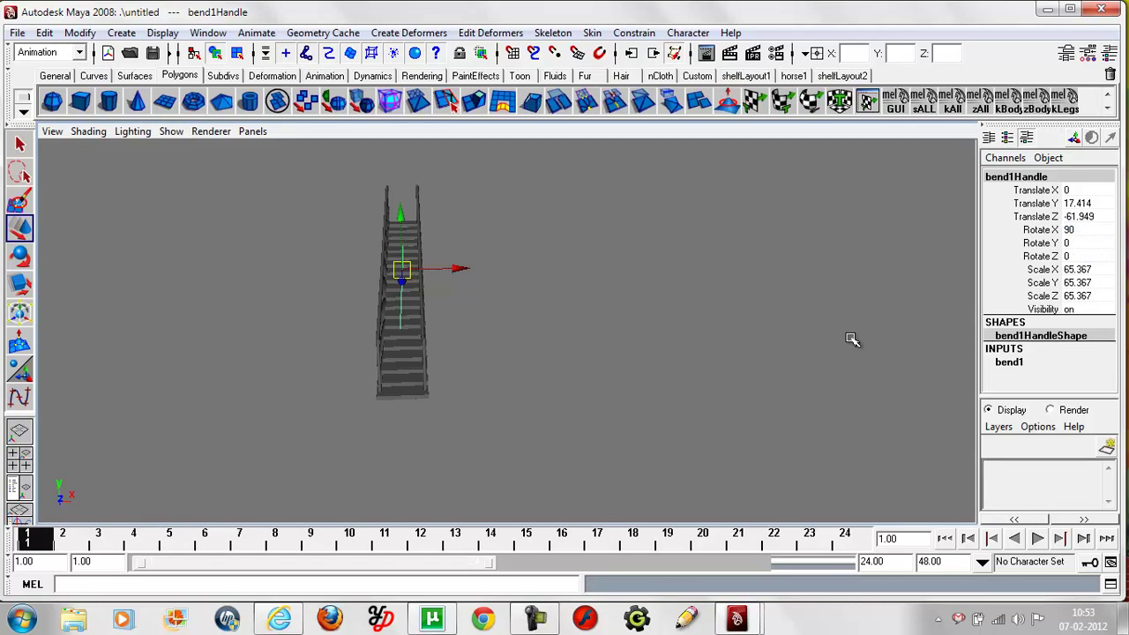
Set the bend's curvature to 2 and low bound to 0.
left_click(1036, 362)
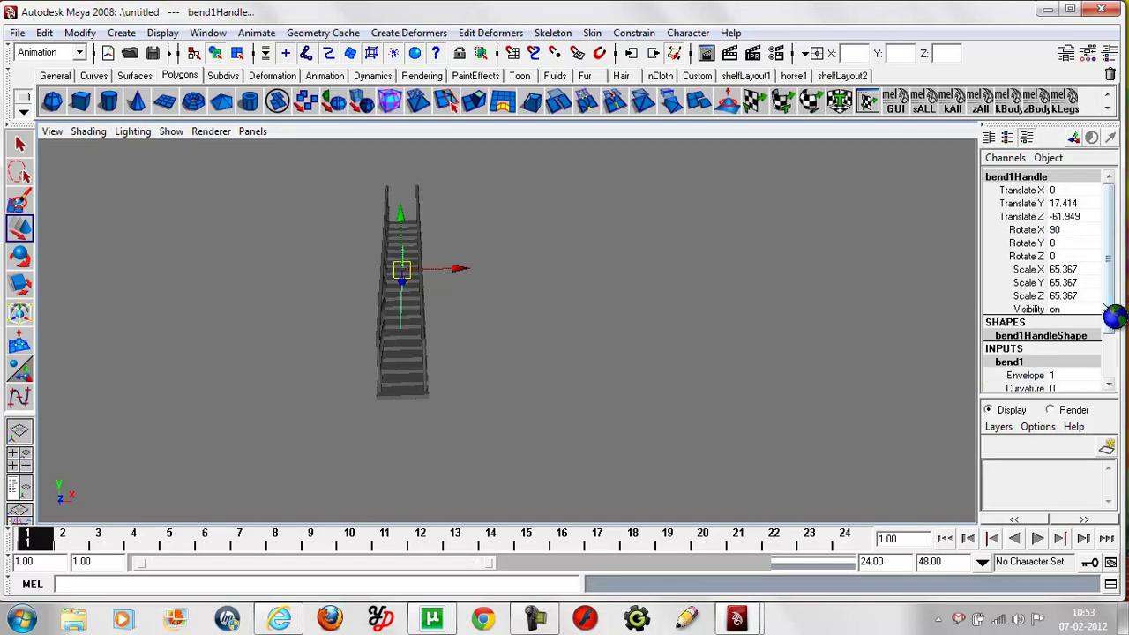
scroll(1116, 323, "down", 1)
scroll(1112, 327, "down", 1)
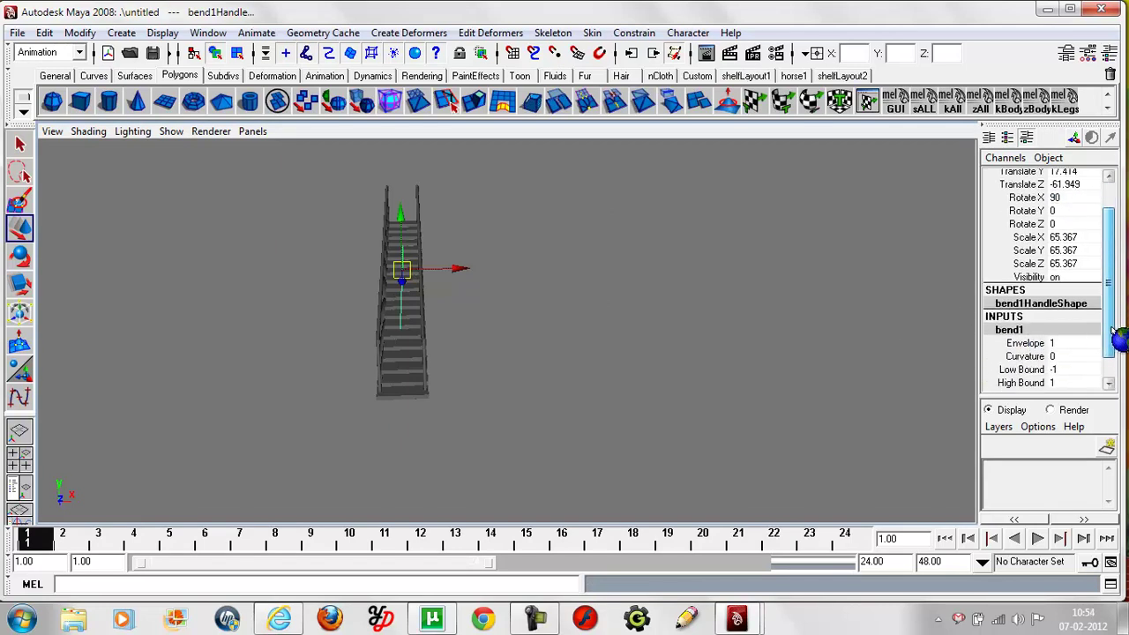
left_click(1054, 348)
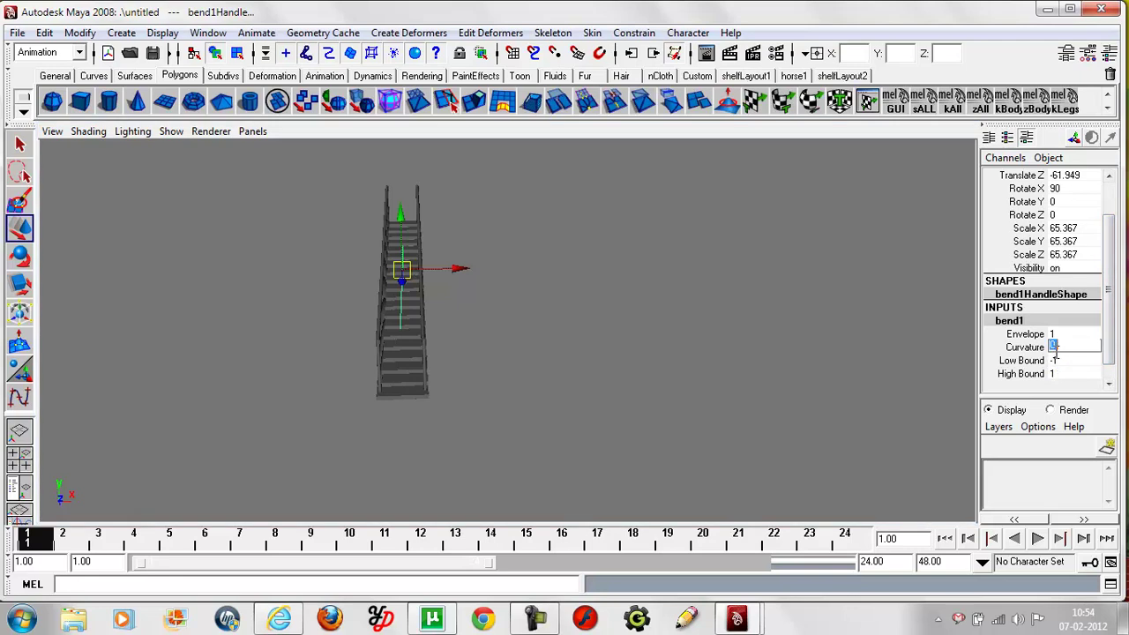
type("2")
key("Return")
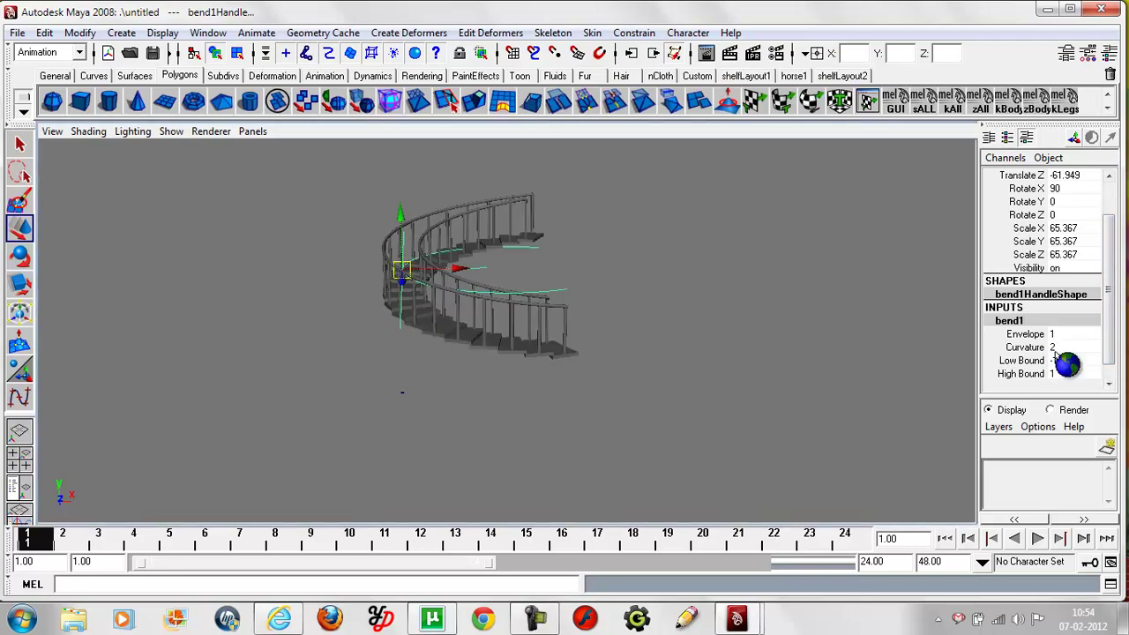
left_click(1069, 360)
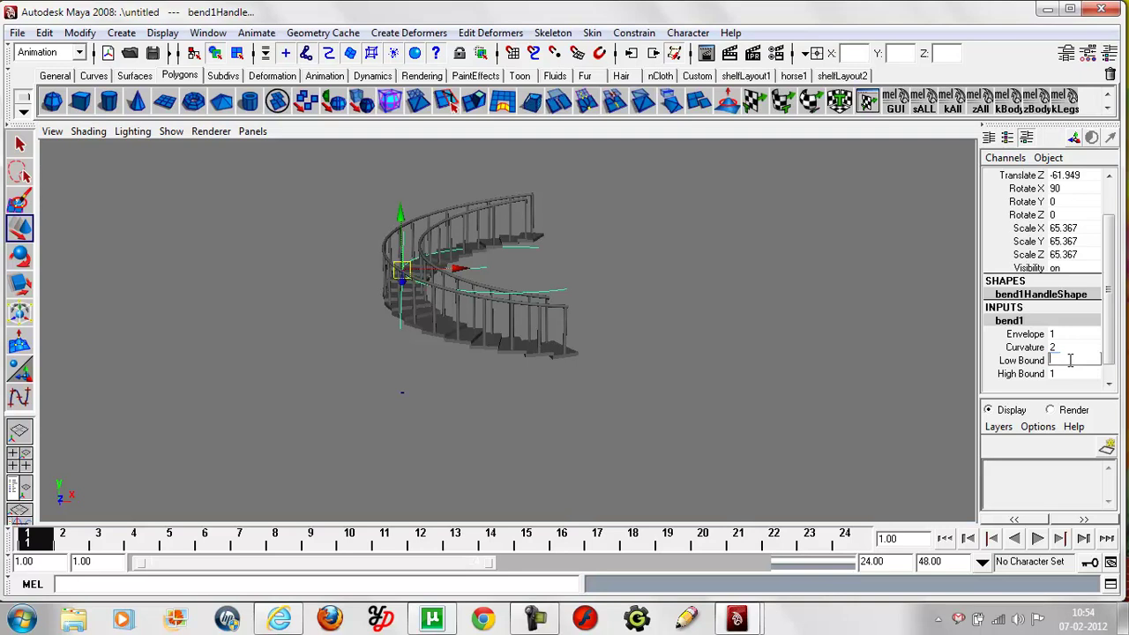
type("0")
key("Return")
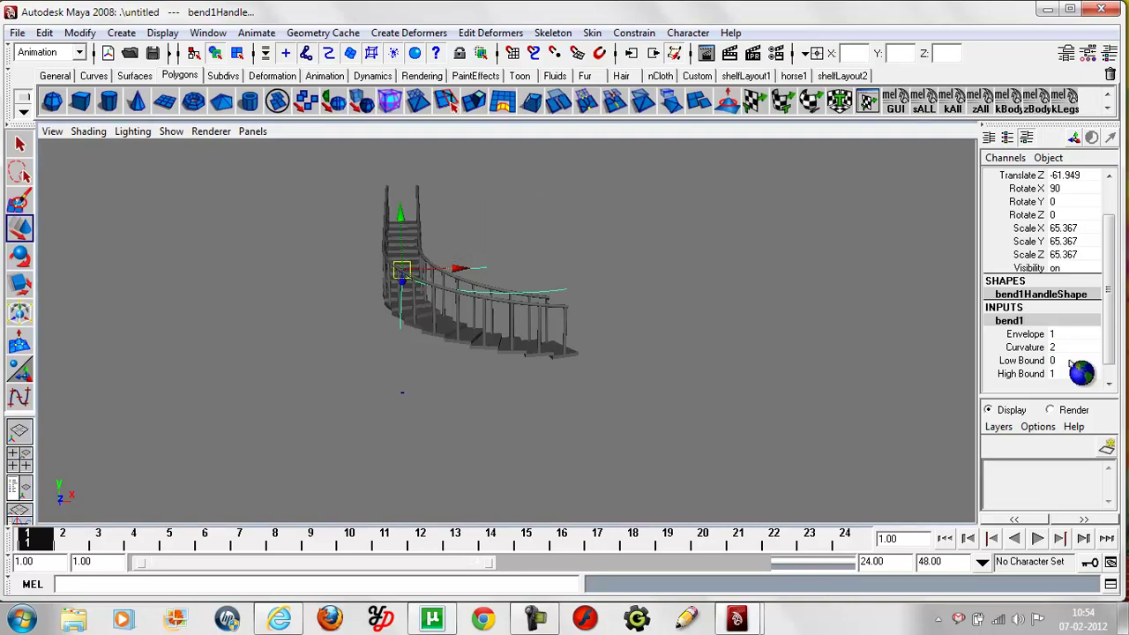
mouse_move(763, 369)
left_mouse_down("alt")
mouse_move(671, 378)
mouse_move(681, 377)
mouse_move(662, 355)
mouse_move(696, 373)
mouse_move(727, 369)
mouse_move(712, 376)
mouse_move(754, 363)
left_mouse_up("alt")
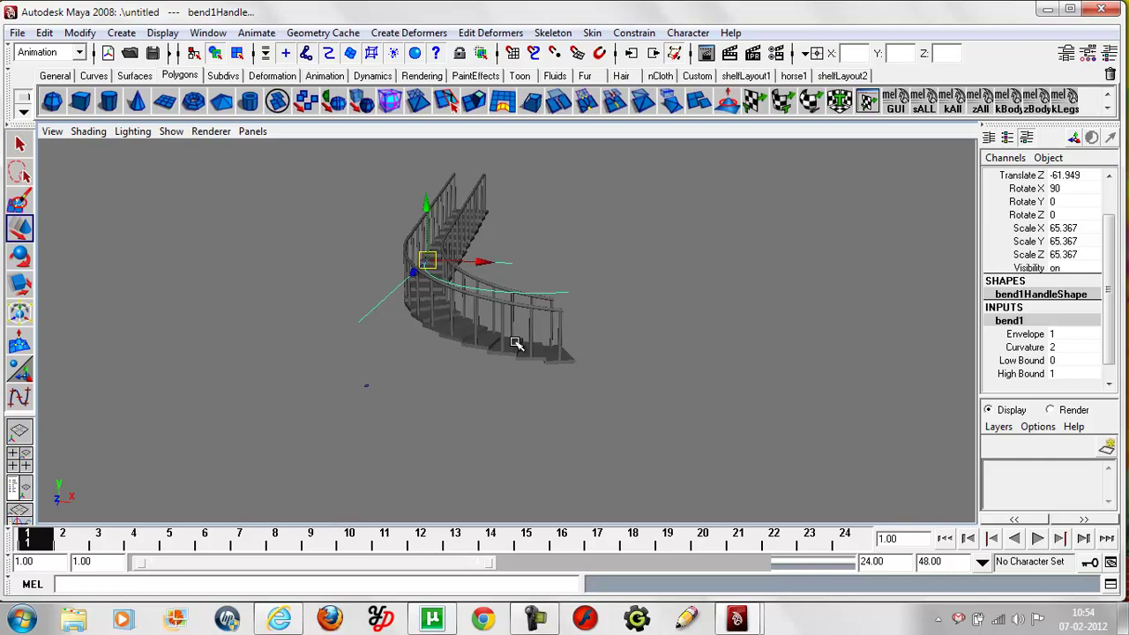
left_click(516, 343)
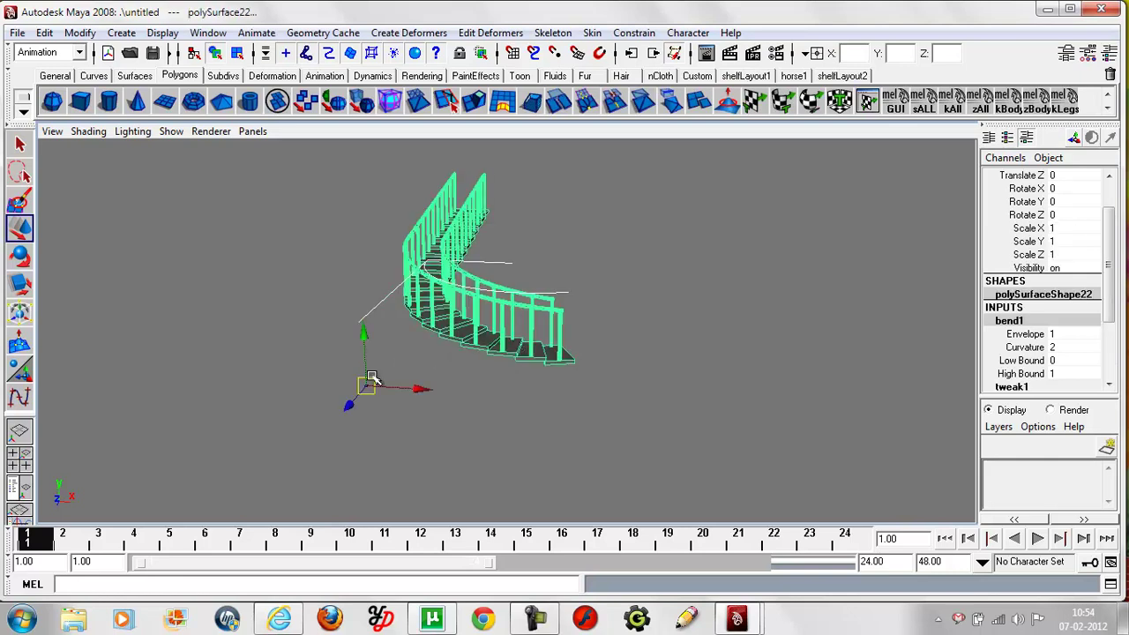
Delete the staircase's construction history and freeze its transformations to make the bend permanent.
left_click(44, 33)
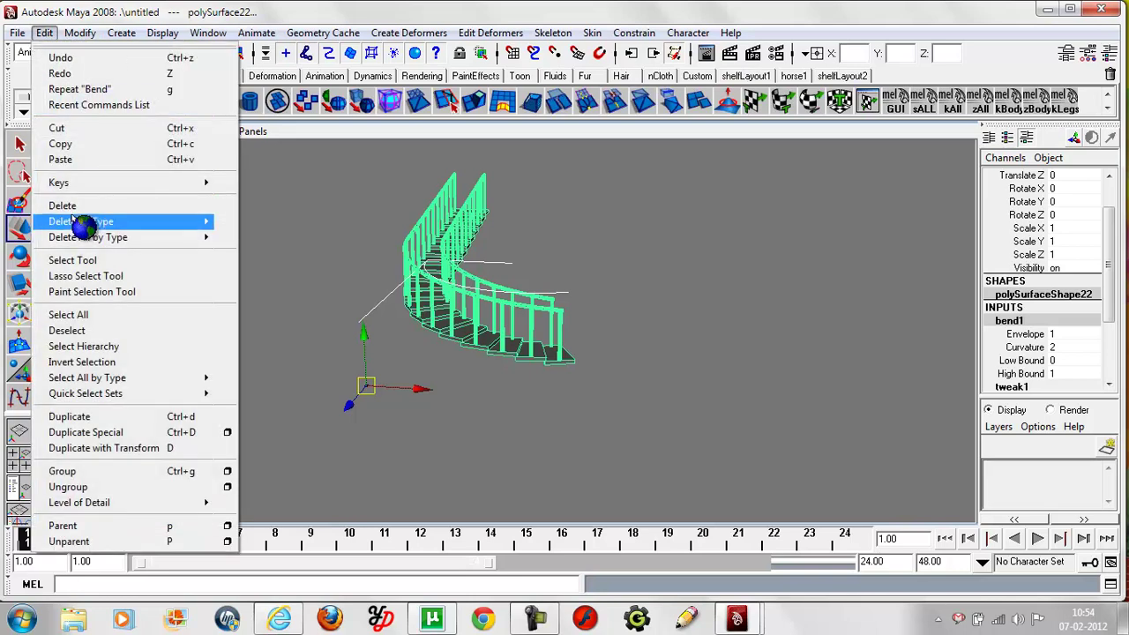
left_click(249, 226)
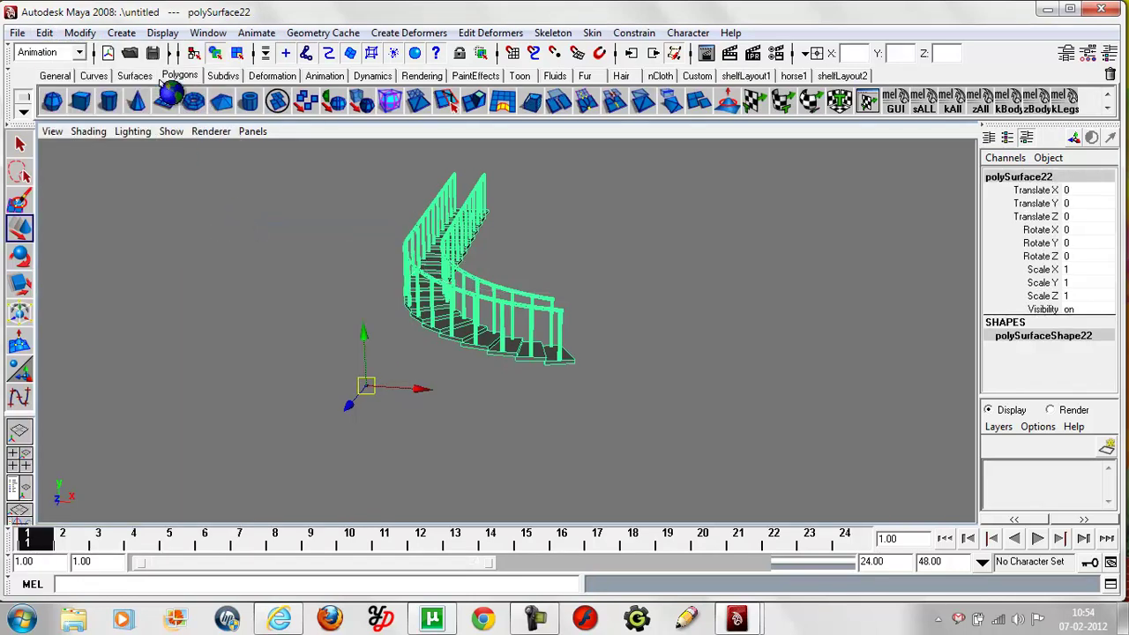
left_click(79, 32)
left_click(113, 90)
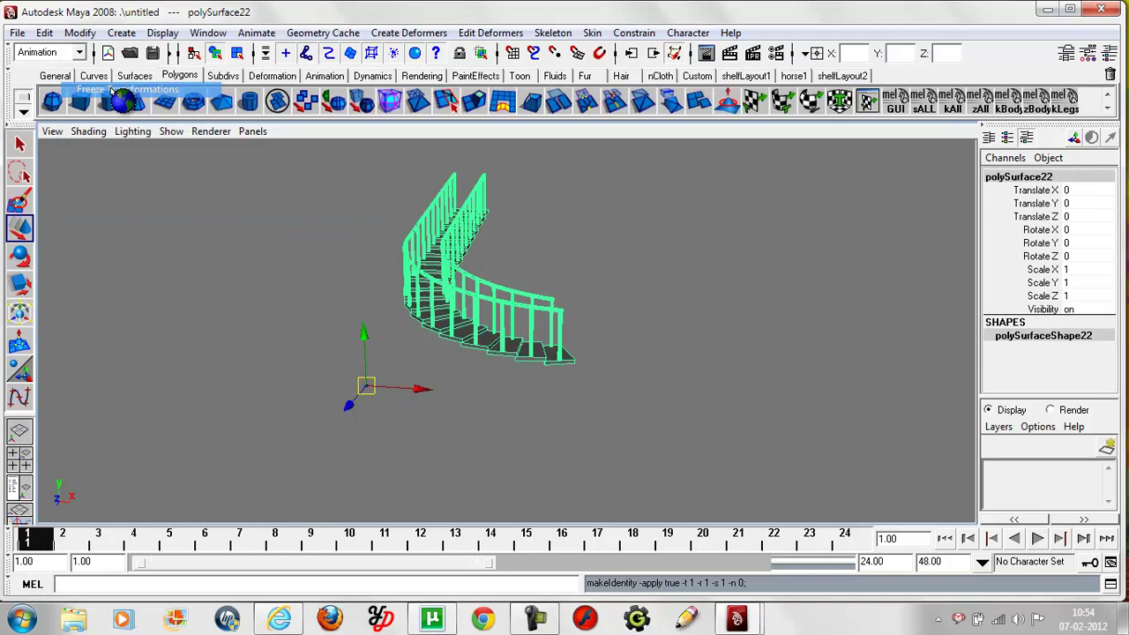
Reselect the staircase and duplicate it with Ctrl+D, moving the copy 45.6 units along X.
left_click(574, 453)
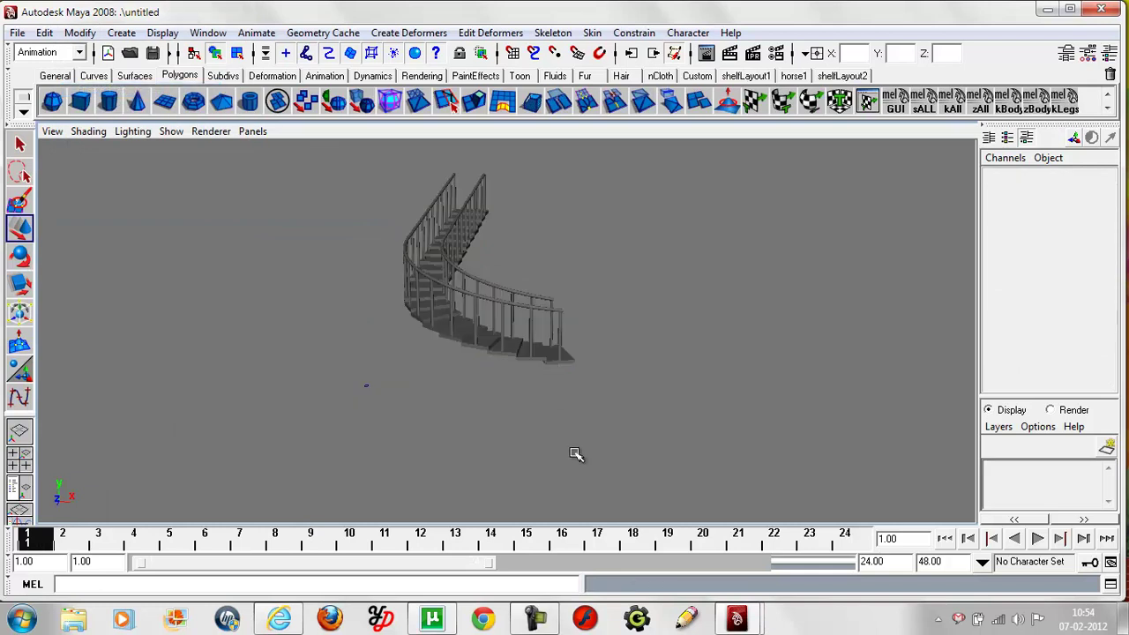
left_click(366, 387)
left_click(403, 412)
left_click(543, 352)
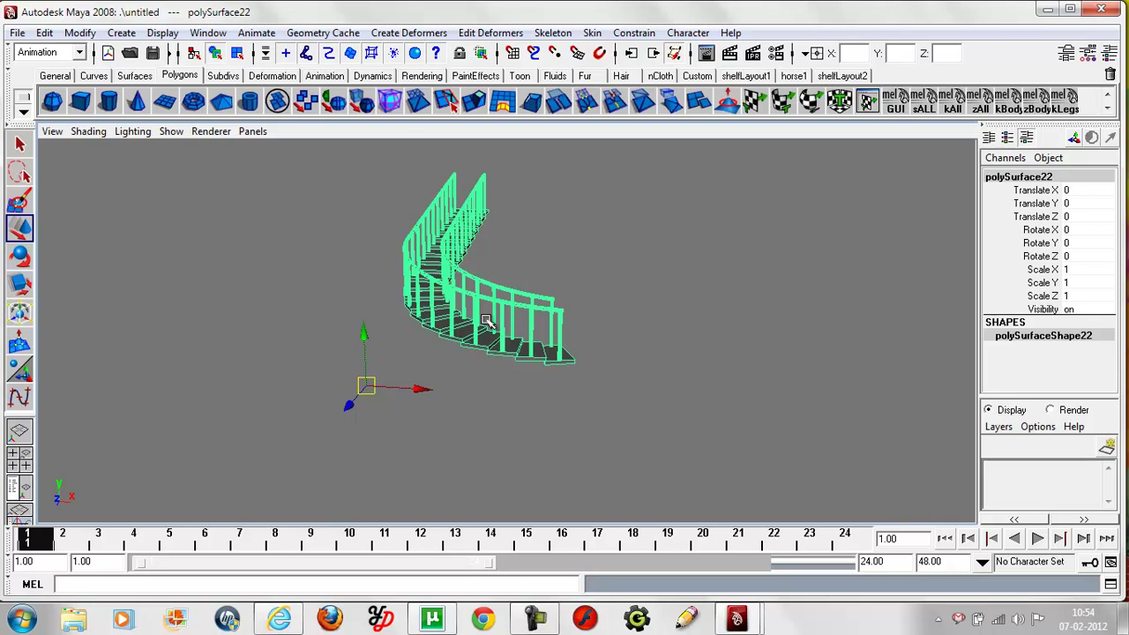
key("ctrl+d")
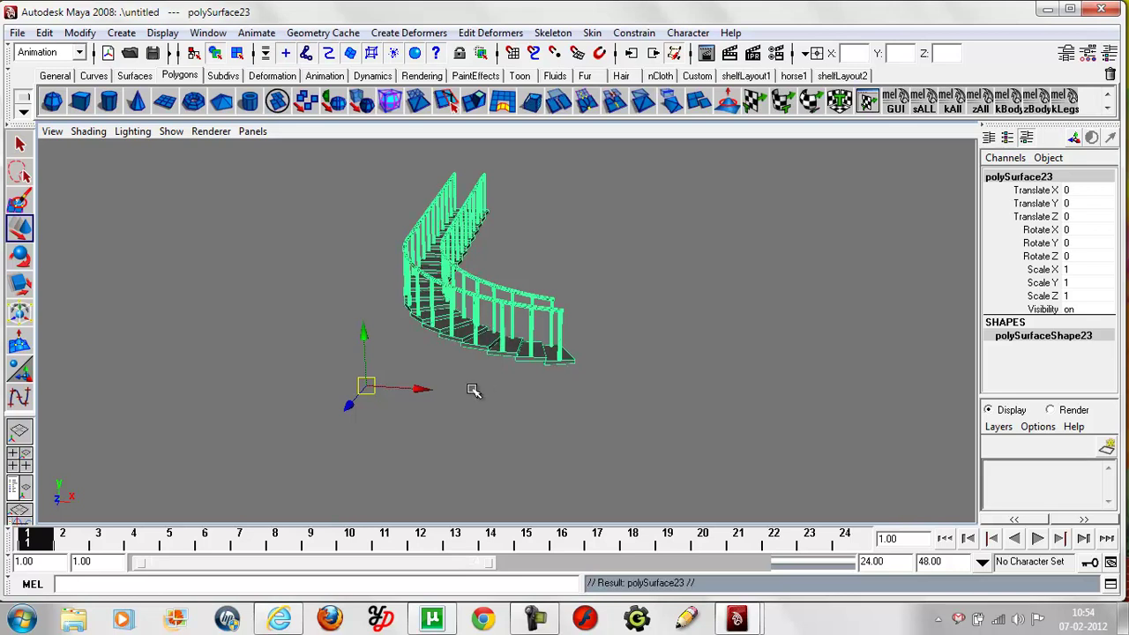
left_click_drag(414, 391, 602, 387)
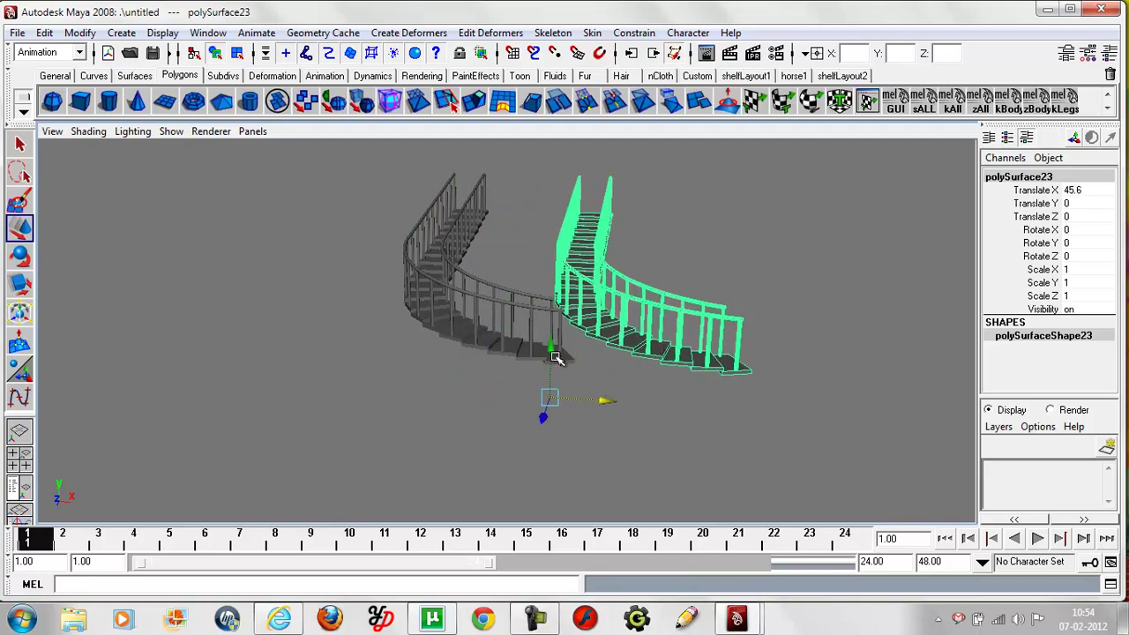
Add a Bend deformer to the right staircase and set its Rotate X to 90.
left_click(422, 33)
mouse_move(415, 158)
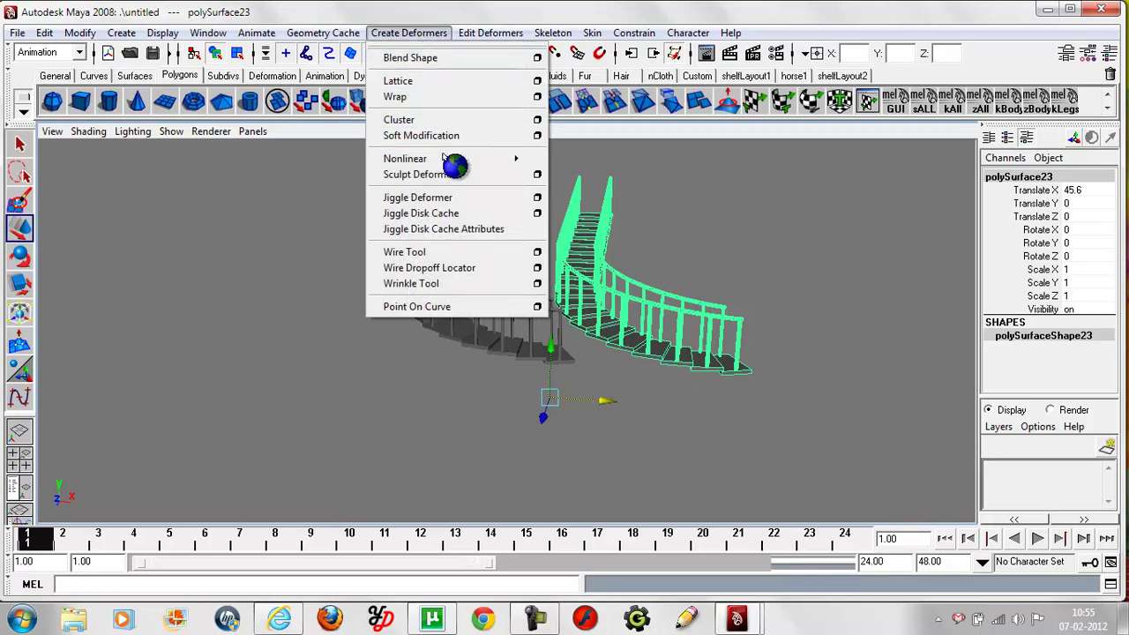
left_click(550, 167)
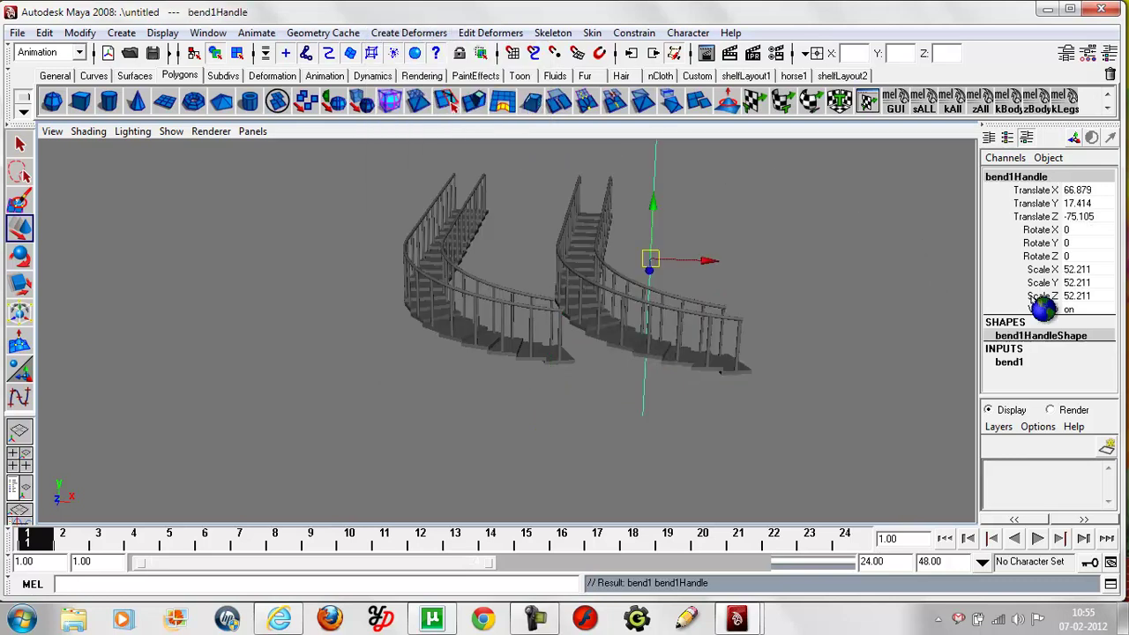
left_click(1086, 231)
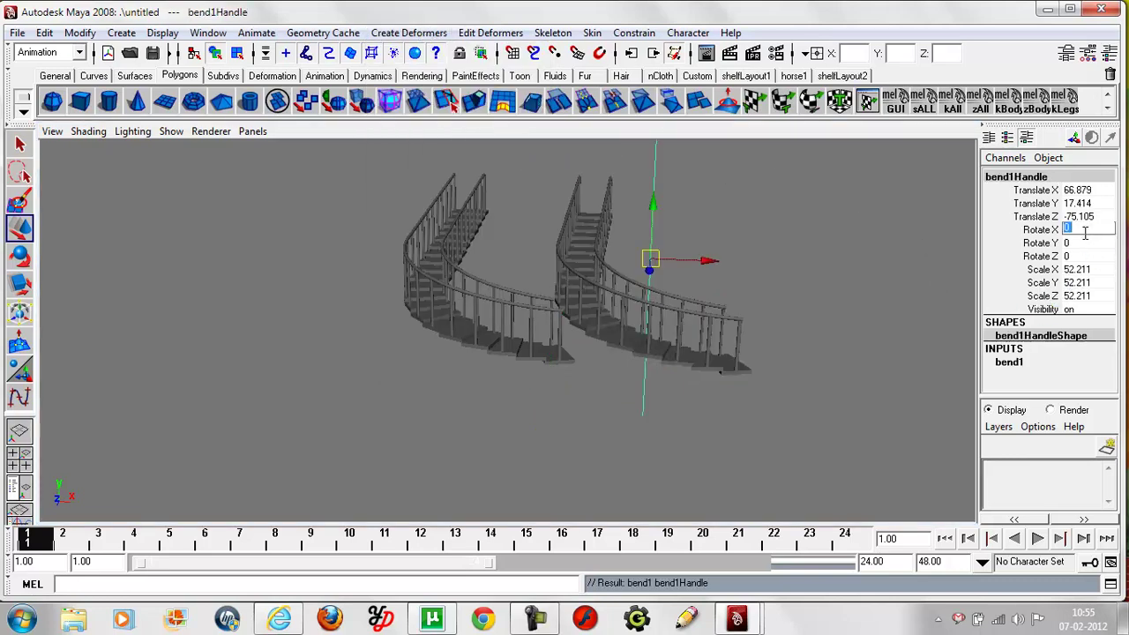
type("90")
key("Return")
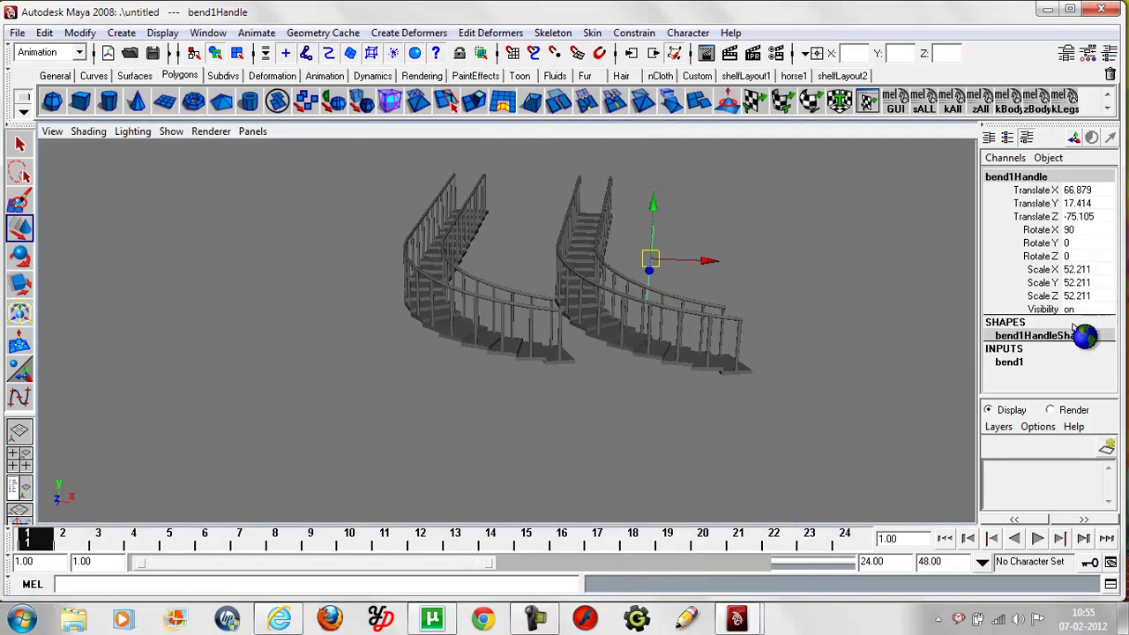
Set bend1's low and high bounds to 0, and its curvature to -2, then 4.
left_click(1010, 362)
scroll(1109, 344, "down", 2)
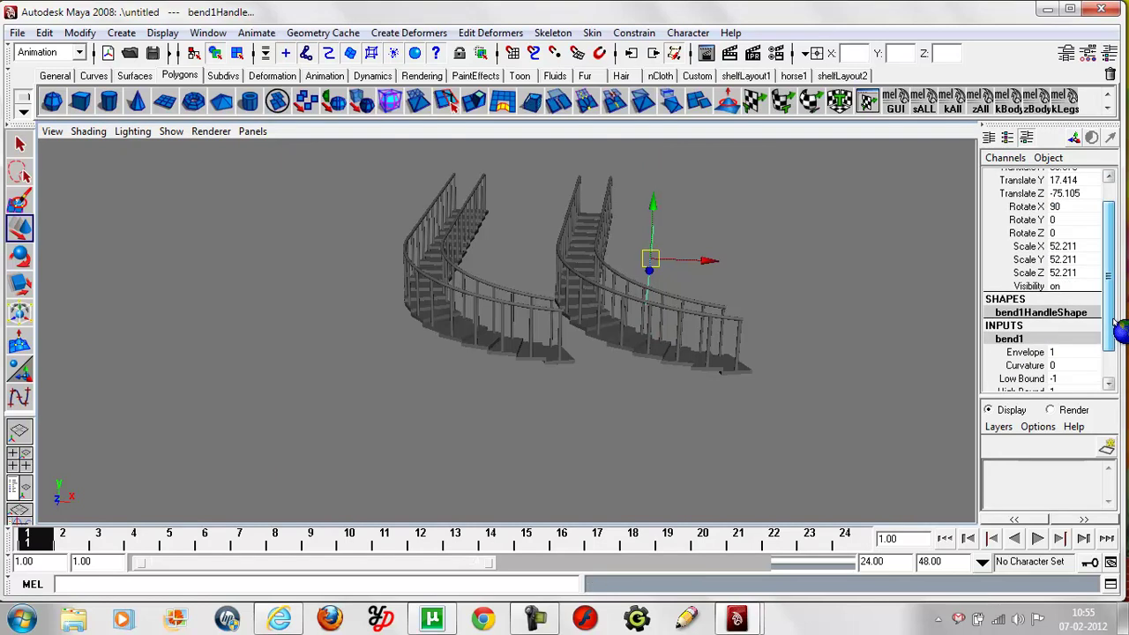
left_click(1059, 354)
type("-2")
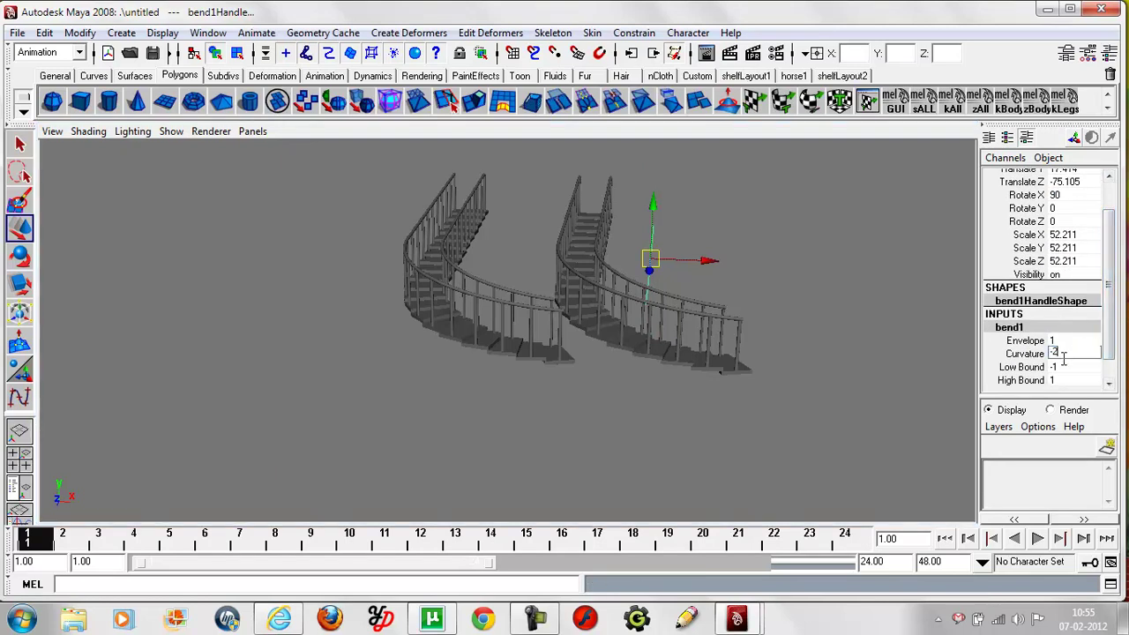
key("Return")
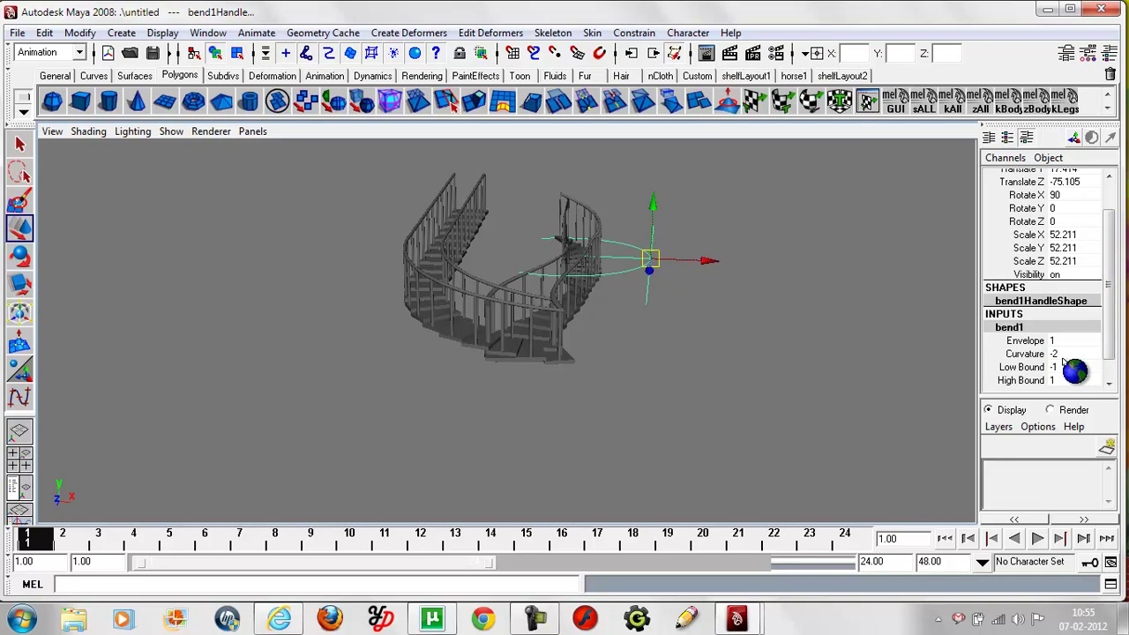
left_click(1065, 367)
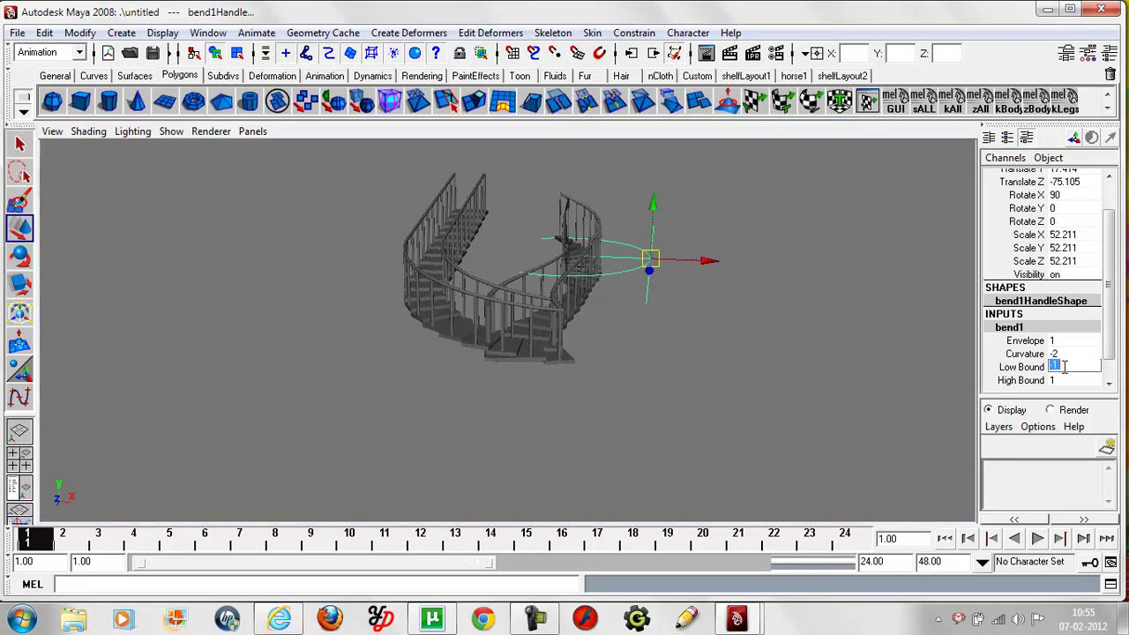
type("0")
key("Return")
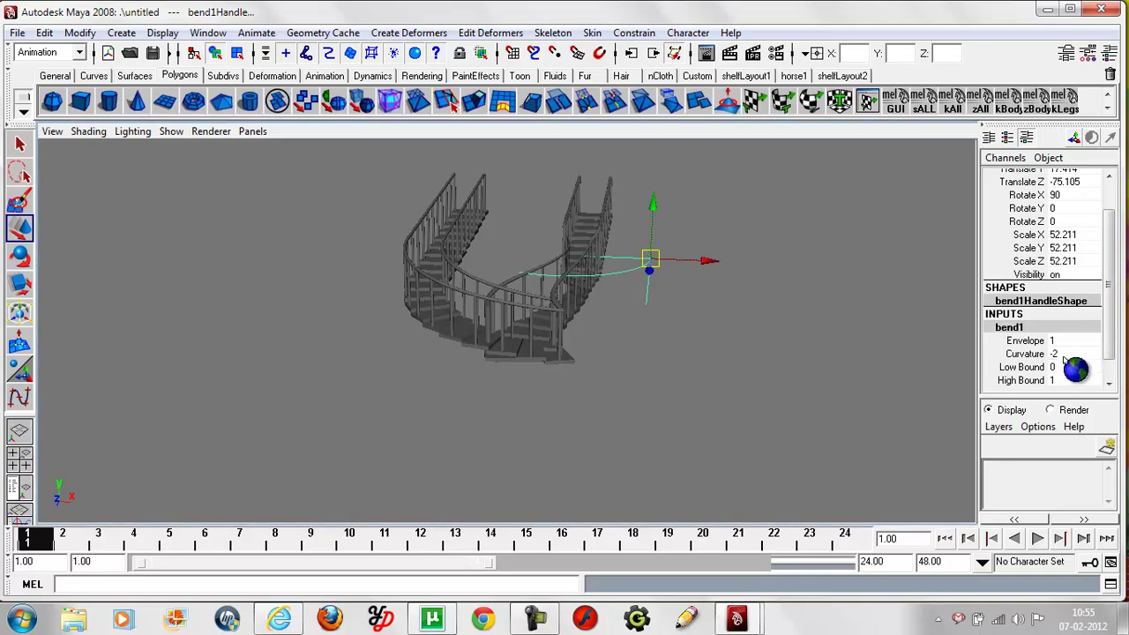
left_click(1065, 378)
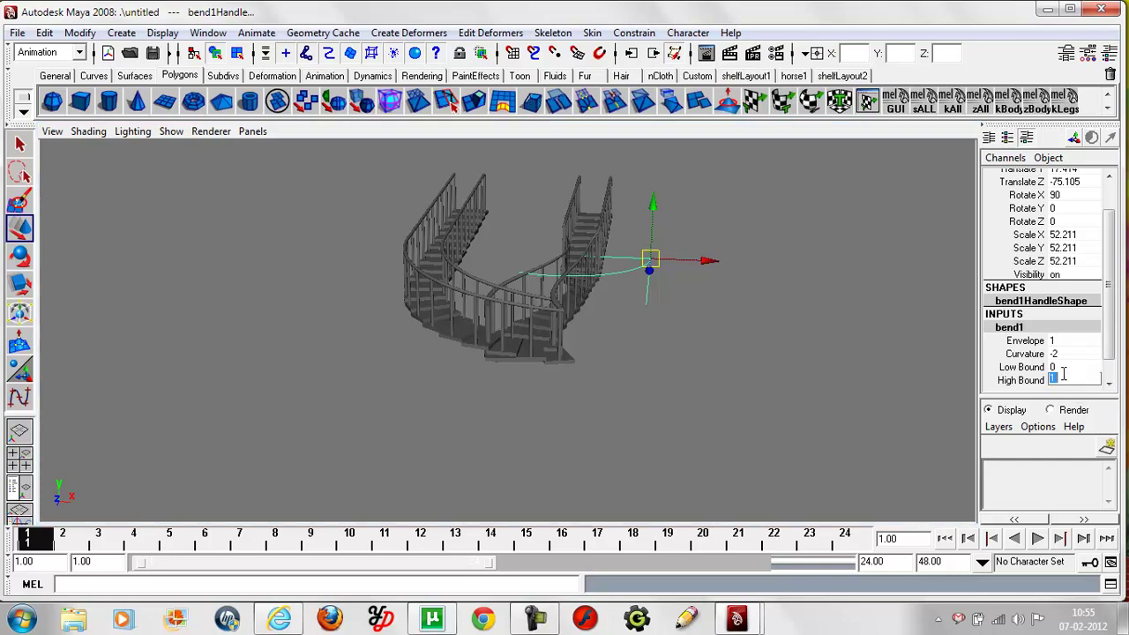
type("0")
key("Return")
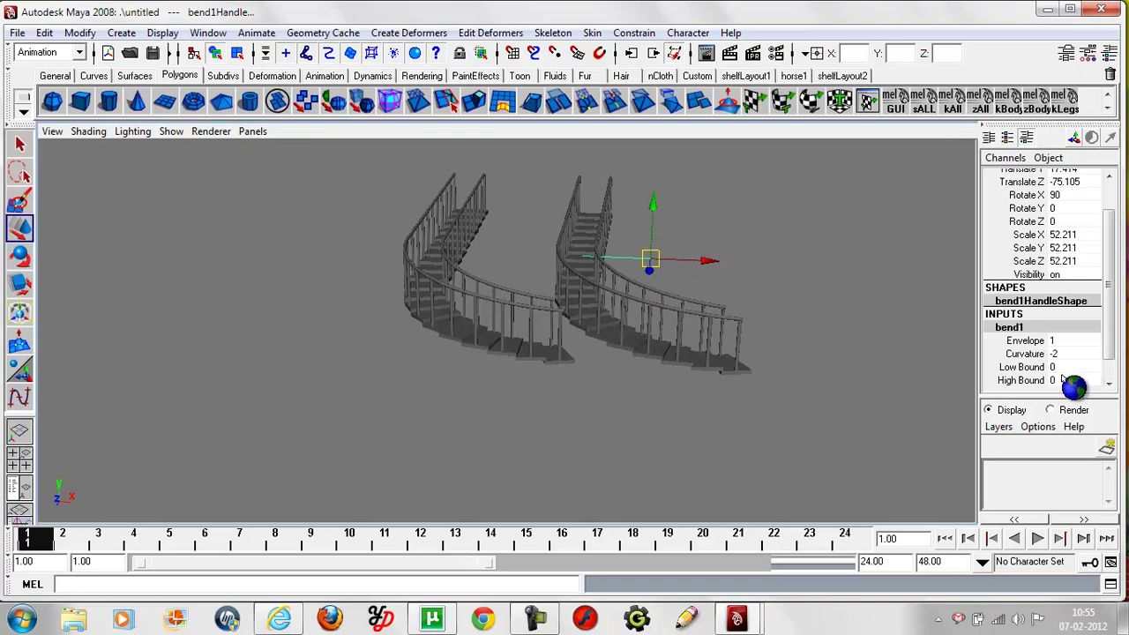
left_click(1063, 353)
type("4")
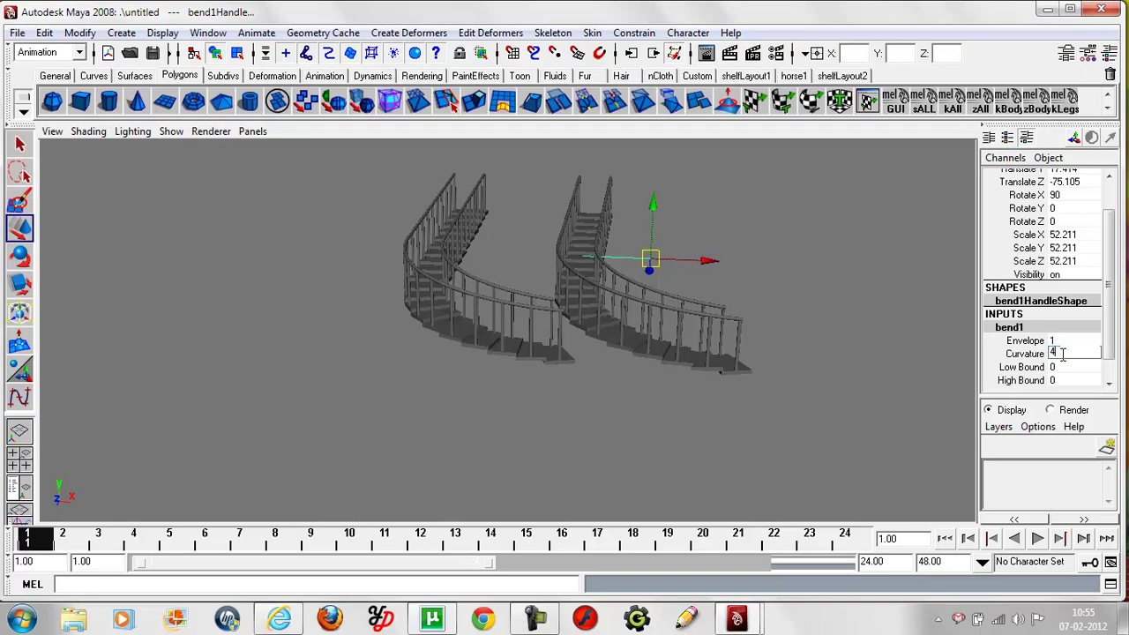
key("Return")
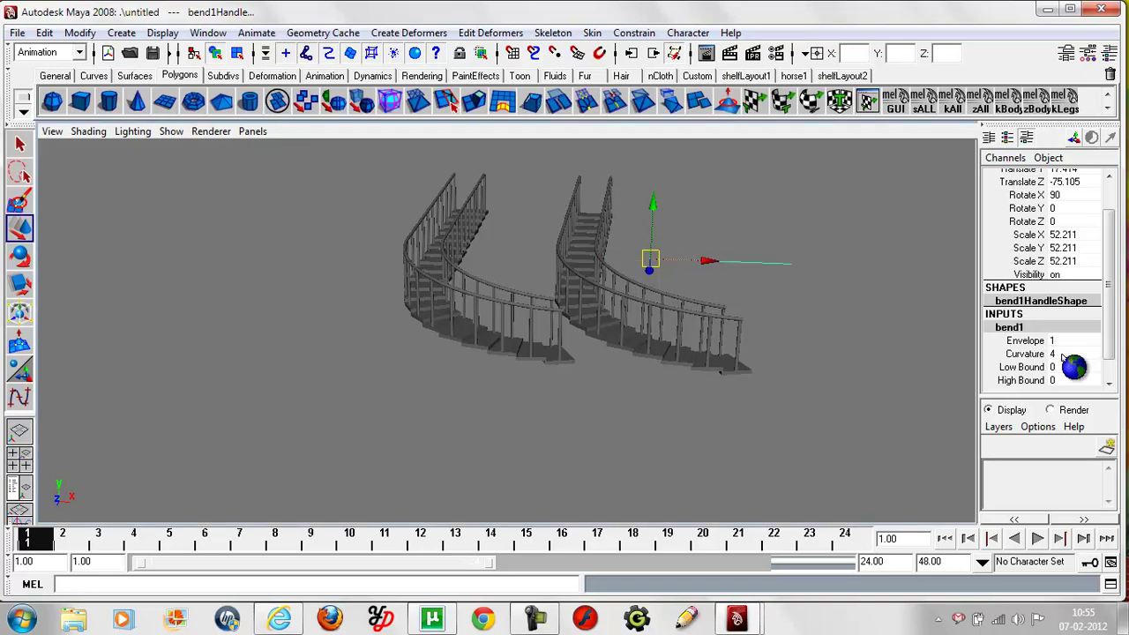
Select the right-hand staircase and delete it.
left_click(797, 342)
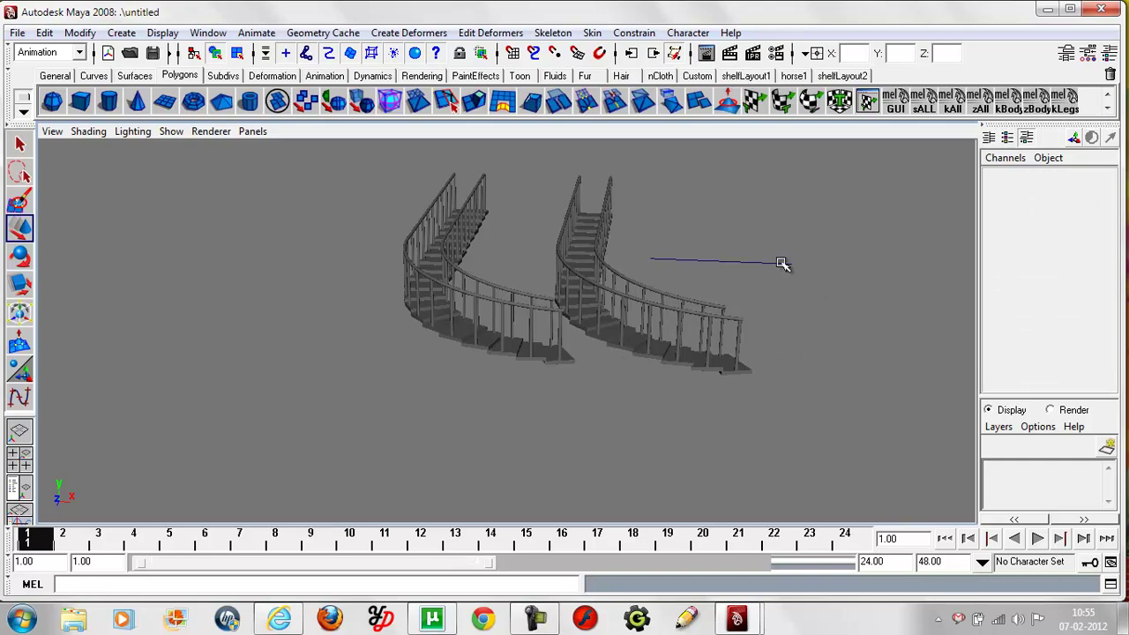
left_click(783, 264)
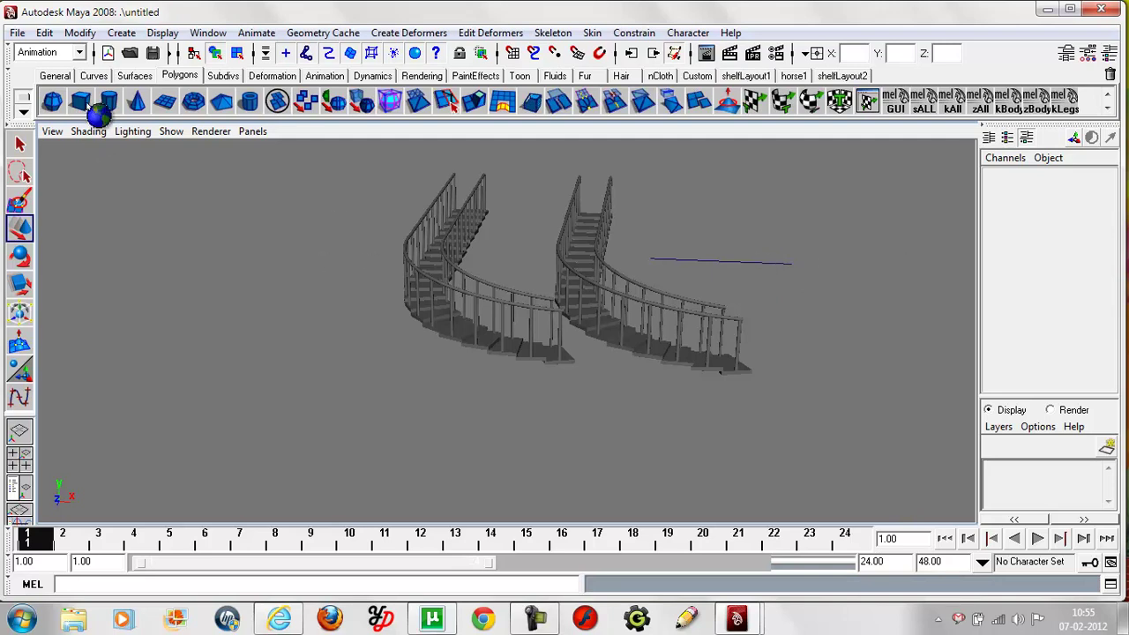
left_click(605, 233)
left_click(721, 264)
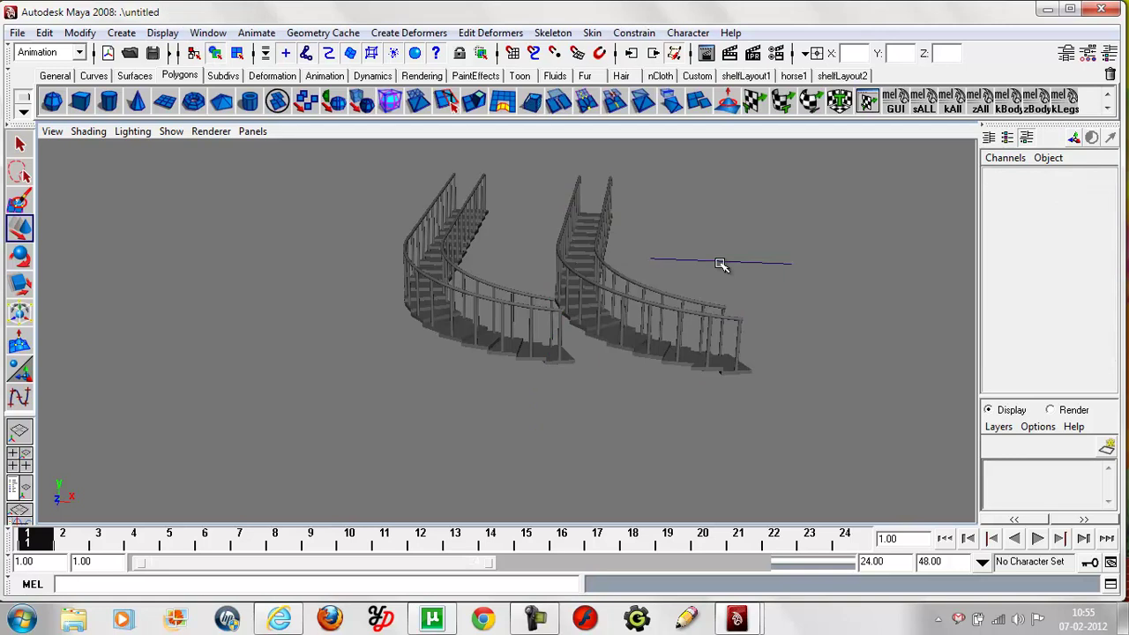
left_click(604, 287)
key("Delete")
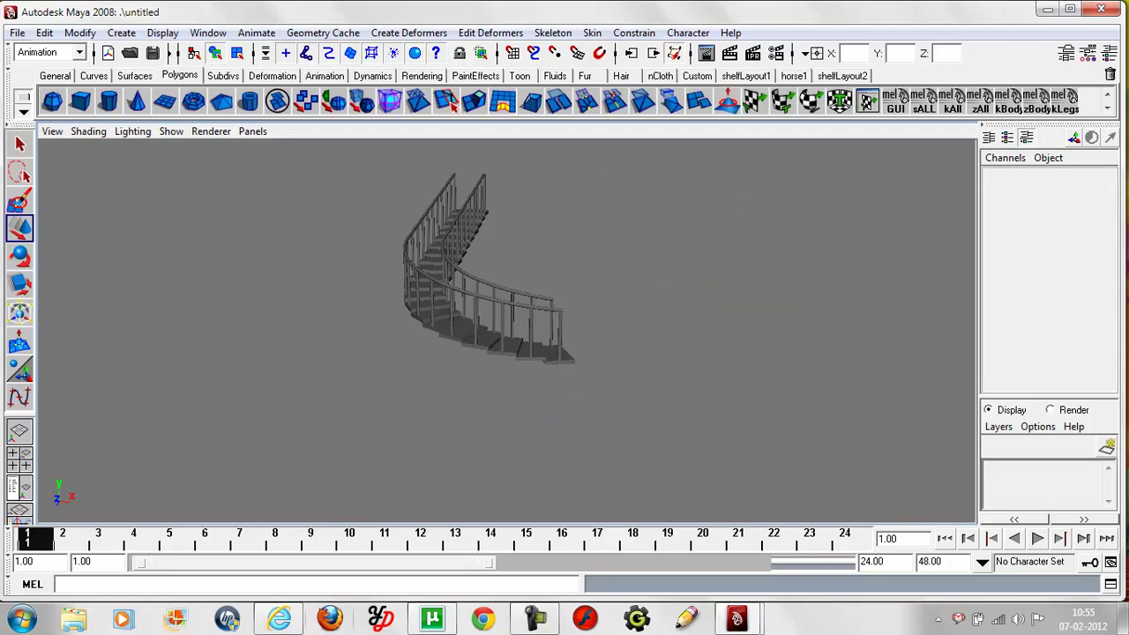
Assign a new Blinn material to the remaining staircase.
left_click(535, 329)
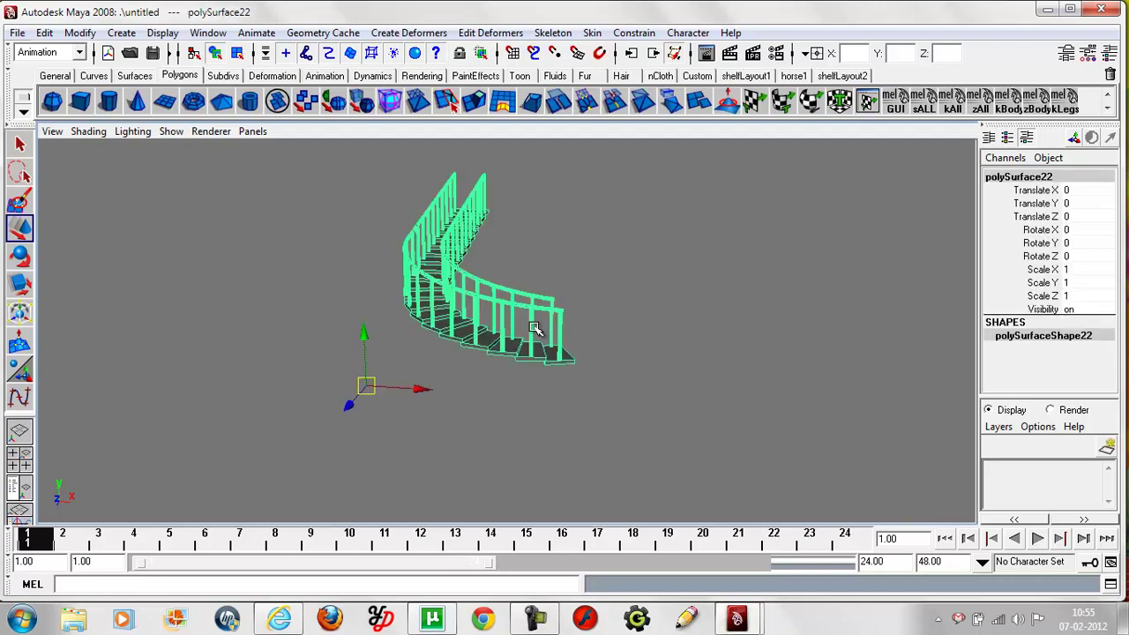
right_click(536, 329)
mouse_move(502, 555)
left_click(644, 320)
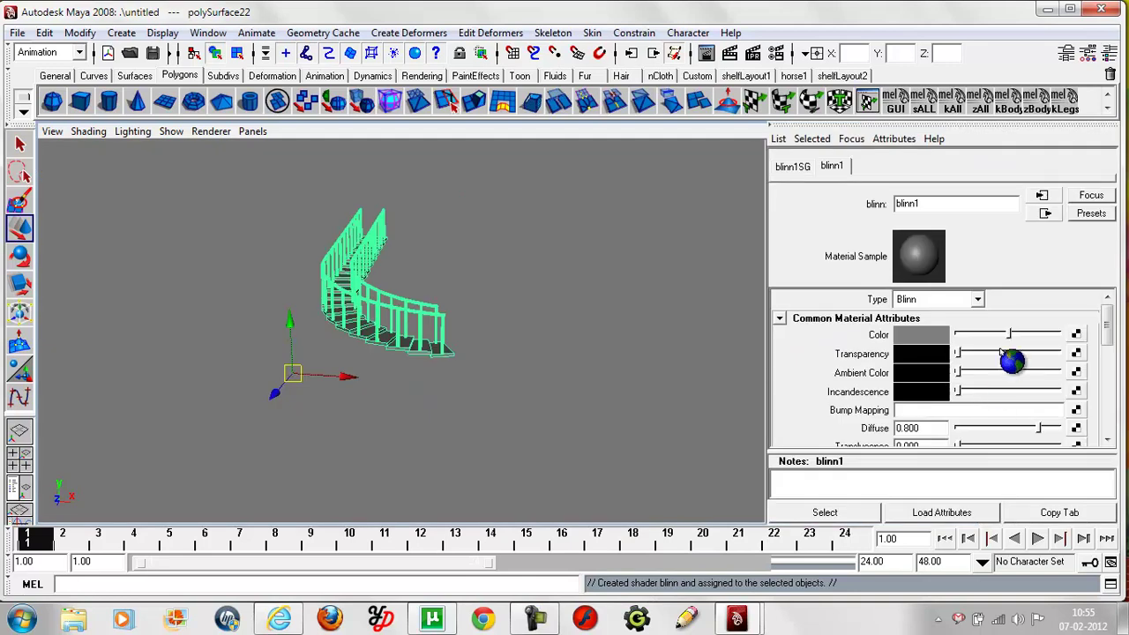
Map the red-and-black texture image as a File texture on the Blinn's Color.
left_click(1076, 334)
left_click(988, 252)
left_click(1076, 352)
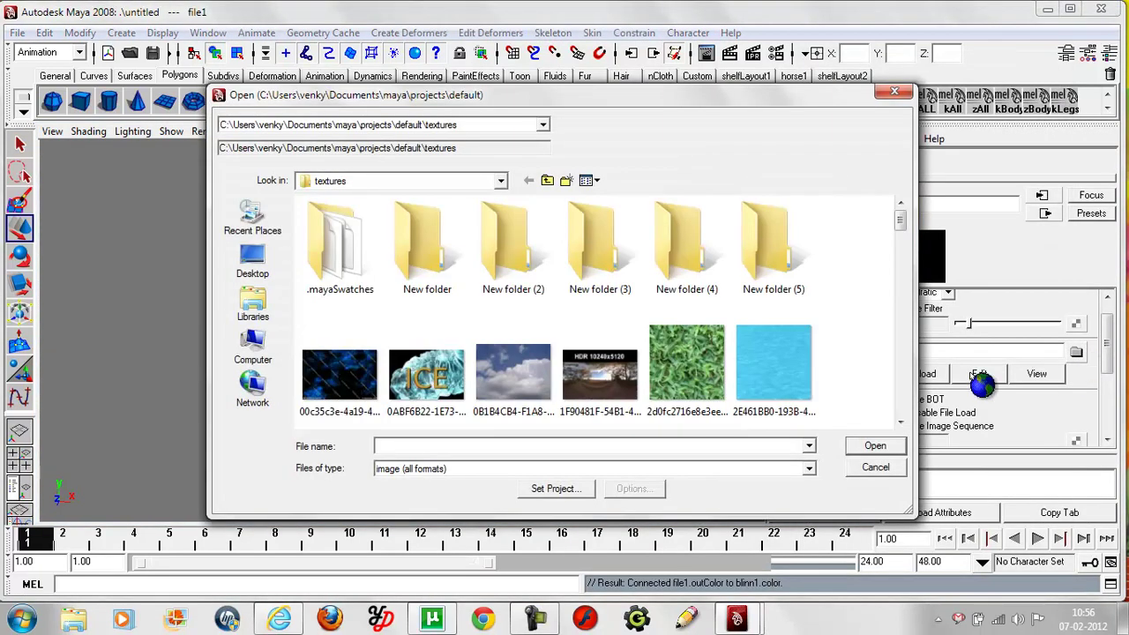
left_click_drag(899, 220, 899, 284)
left_click(513, 291)
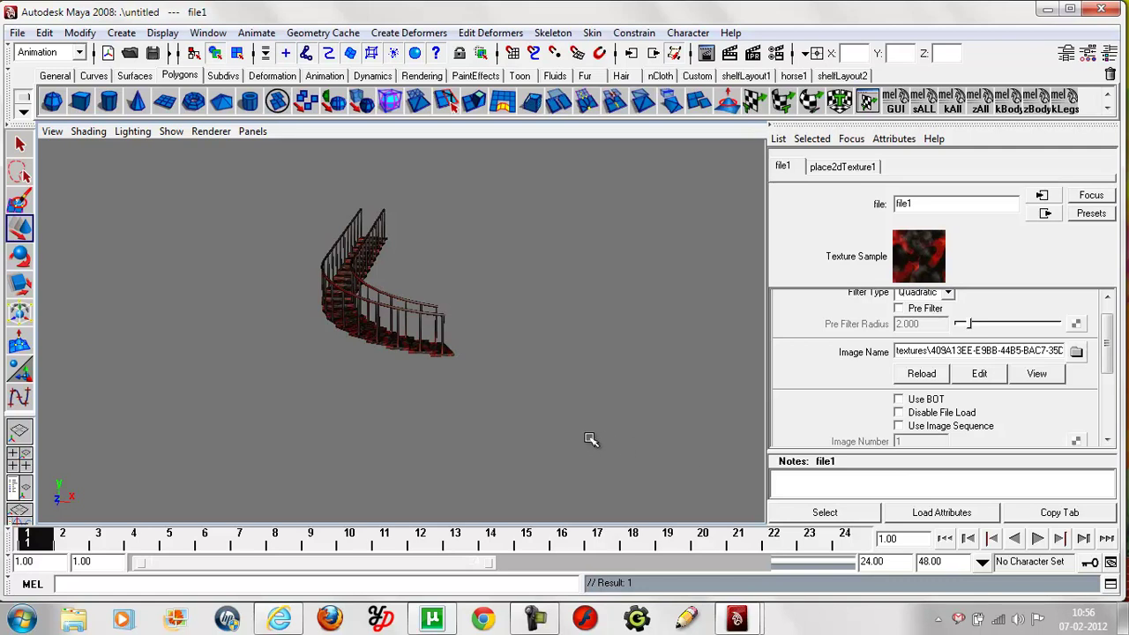
mouse_move(588, 438)
left_mouse_down("alt")
mouse_move(476, 436)
mouse_move(502, 444)
mouse_move(485, 421)
mouse_move(492, 439)
left_mouse_up("alt")
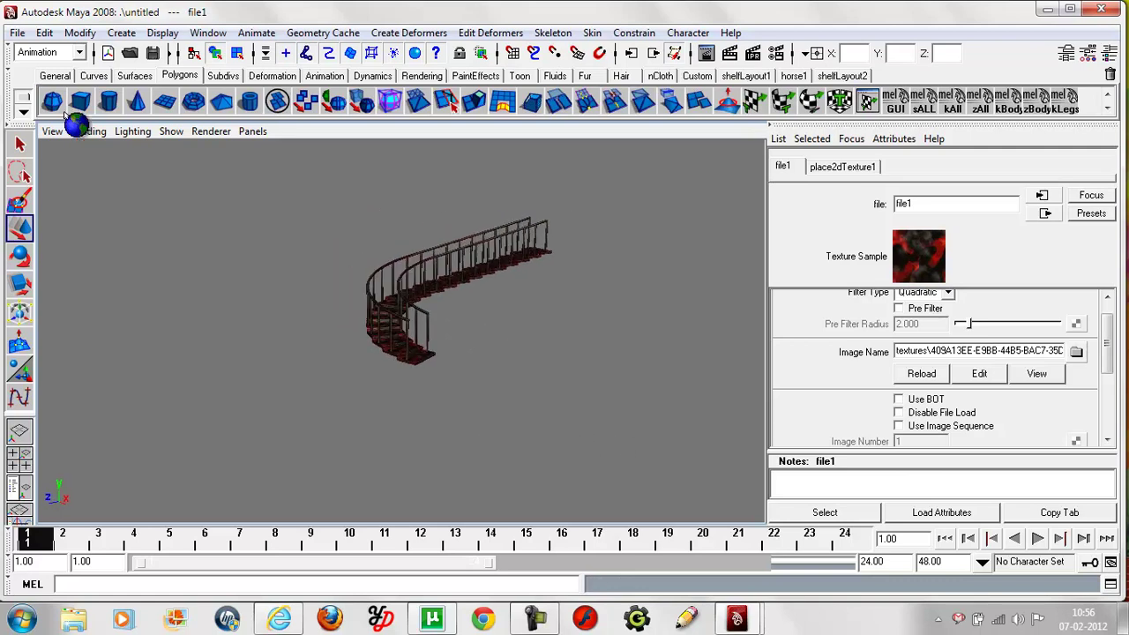
Import the purple-green texture image as a viewport image plane.
left_click(58, 132)
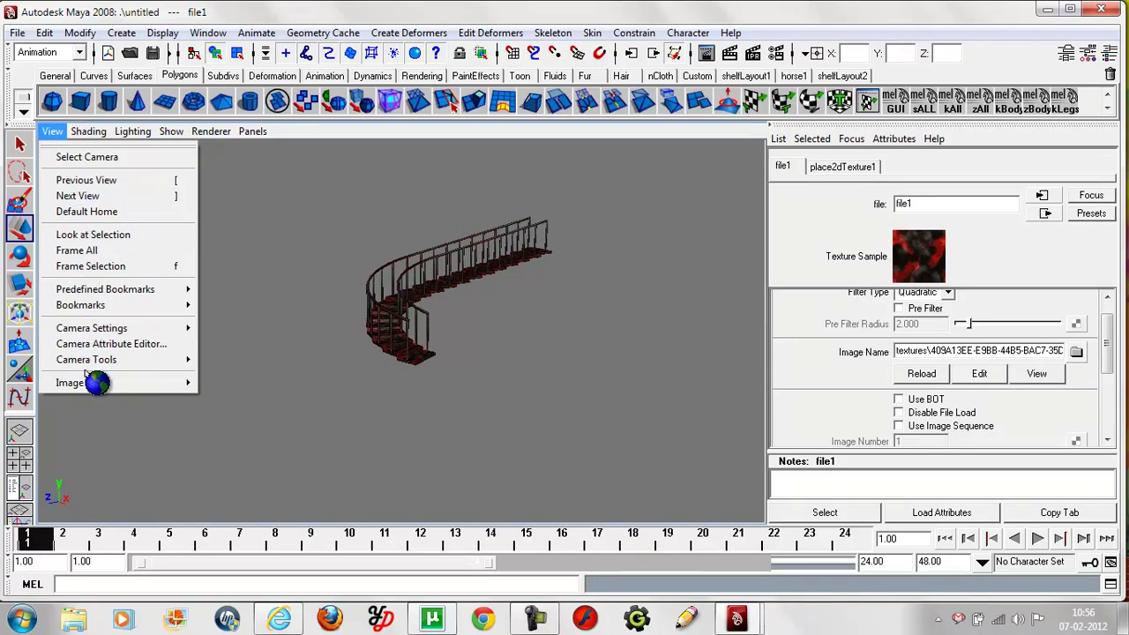
mouse_move(79, 382)
left_click(255, 389)
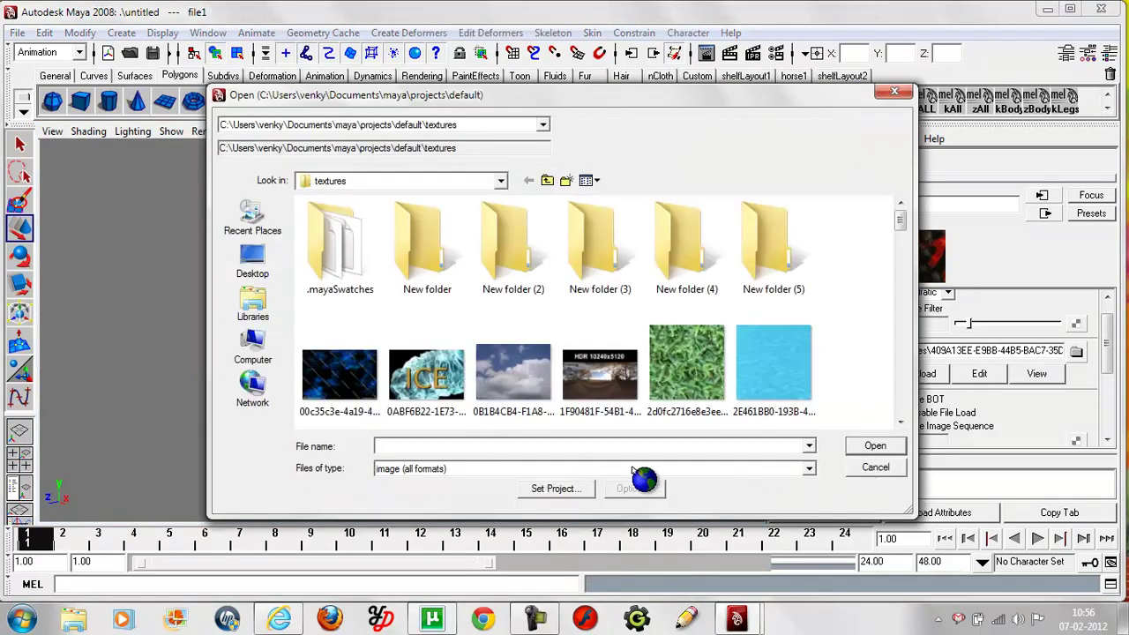
left_click_drag(895, 205, 899, 316)
double_click(628, 221)
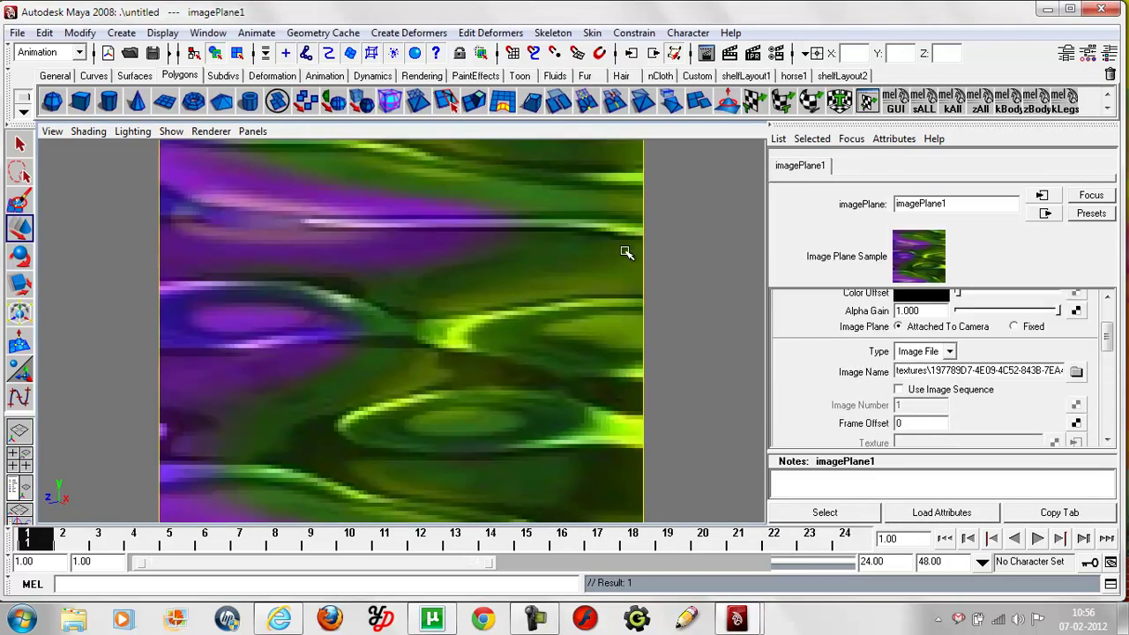
Set the image plane's Depth to 700 in the Channel Box and check the view.
left_click(1110, 55)
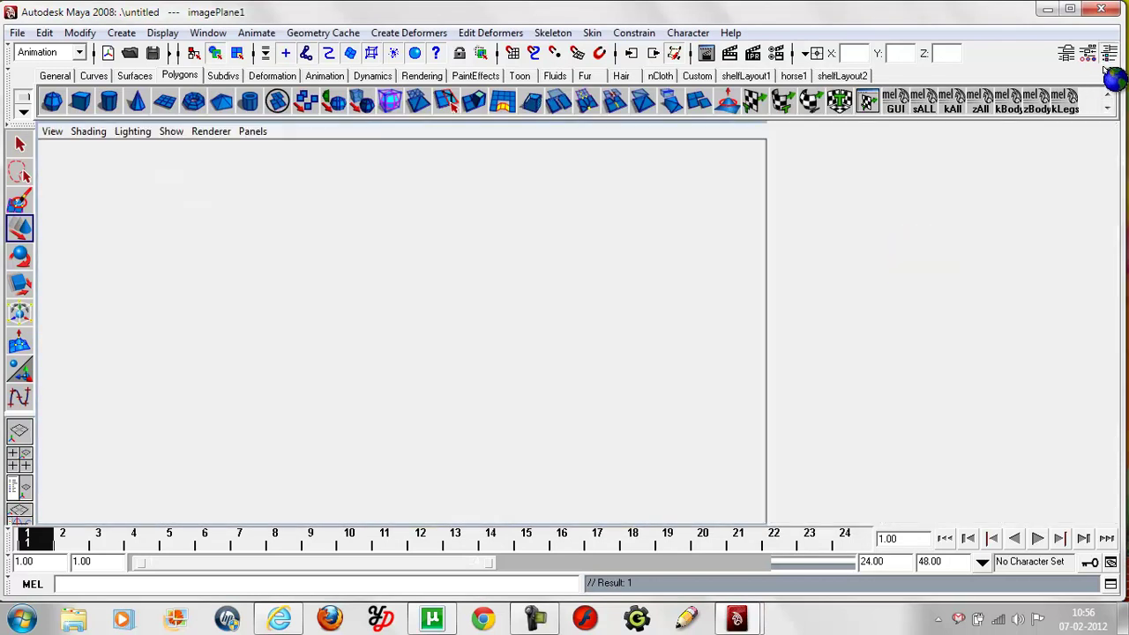
left_click(1071, 228)
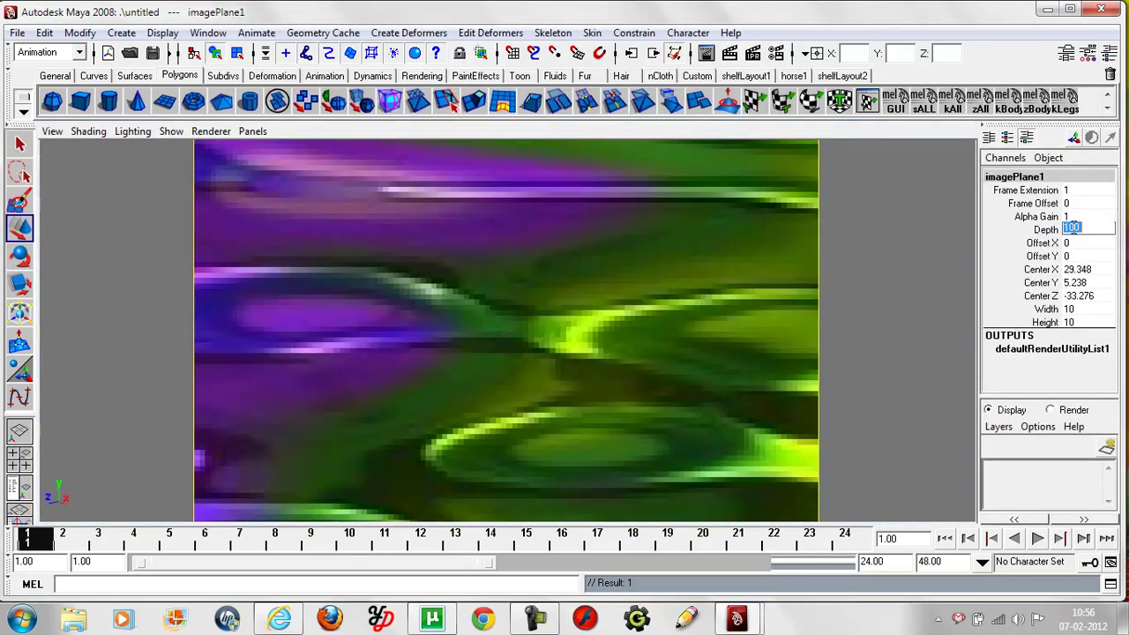
type("700")
key("Return")
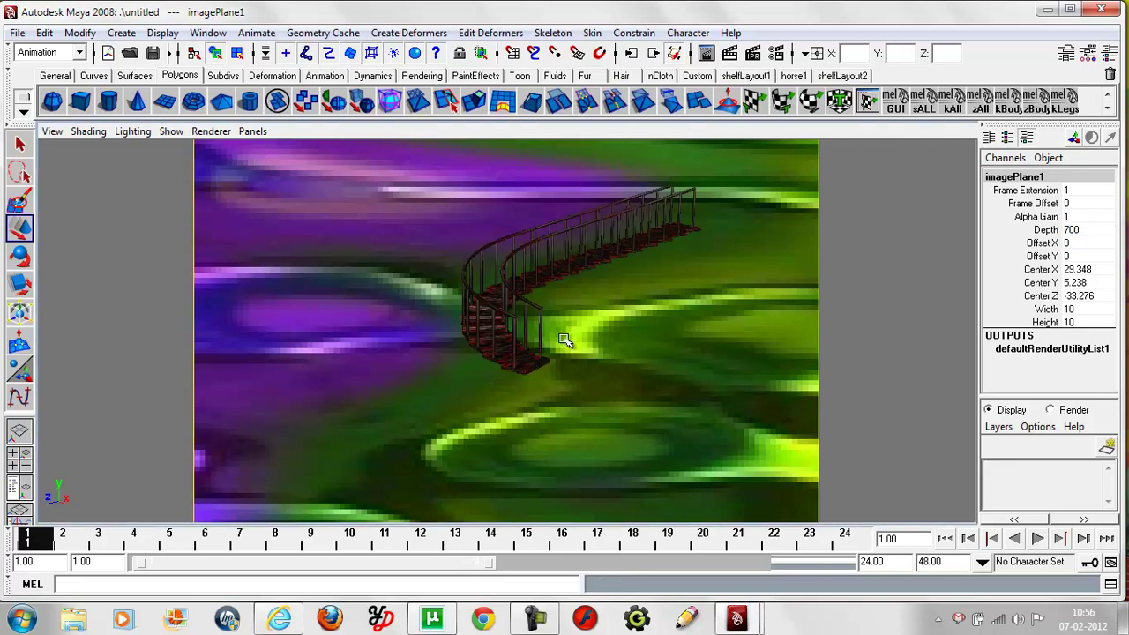
left_click(533, 368)
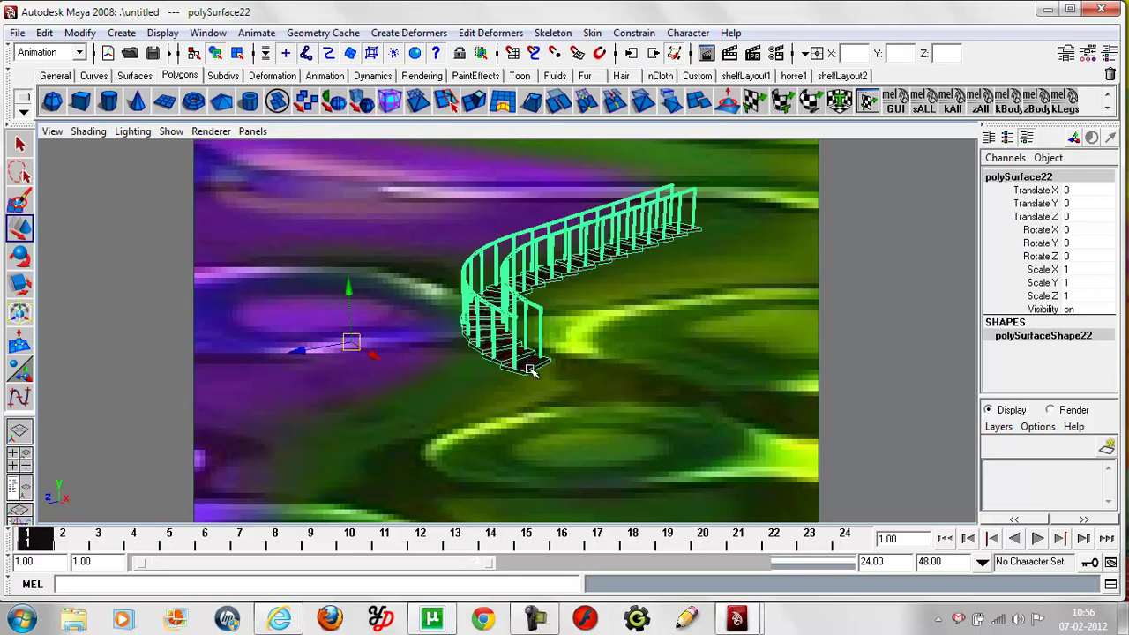
mouse_move(533, 371)
left_mouse_down("alt")
mouse_move(733, 345)
mouse_move(610, 375)
left_mouse_up("alt")
left_click(891, 313)
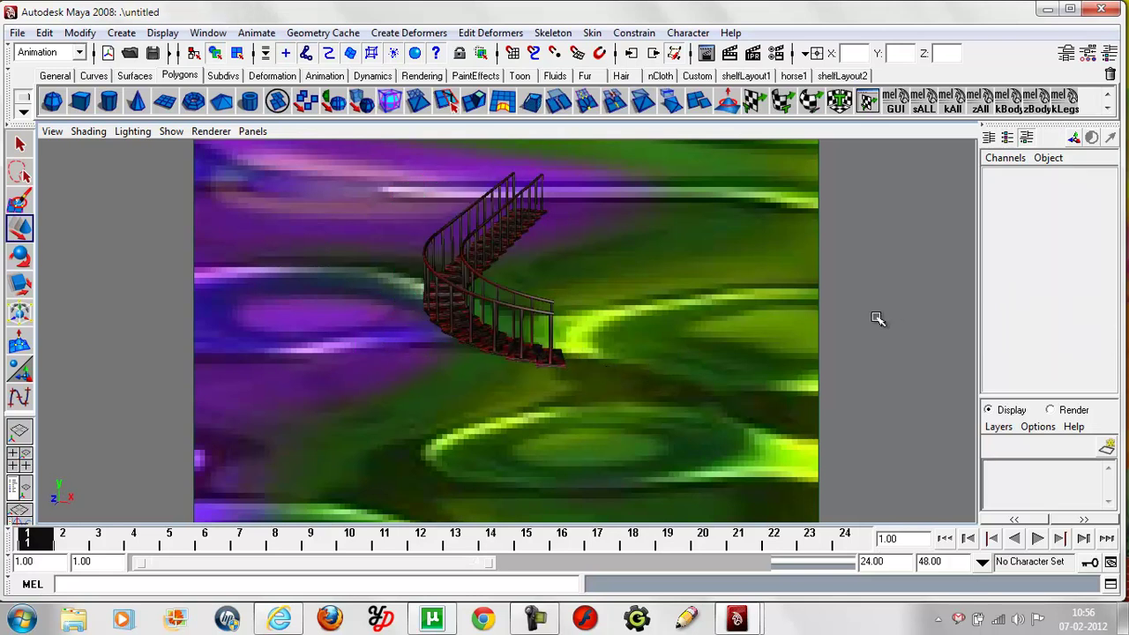